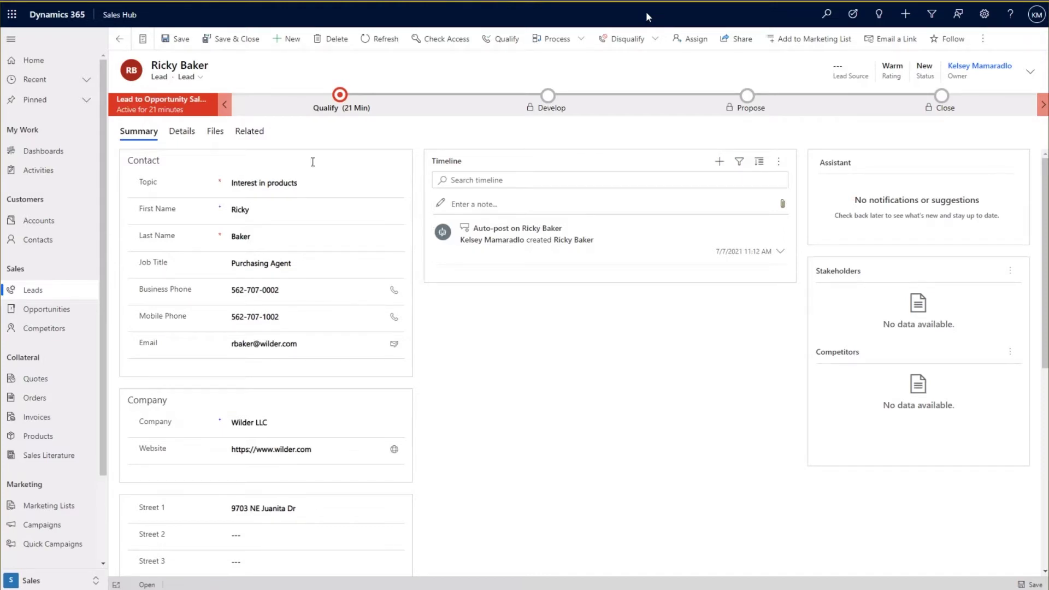
- Review the lead's contact and company details, qualify it, and open the Wilder LLC account from the resulting opportunity
{"action": "scroll", "coordinate": [422, 320], "scroll_direction": "down", "scroll_amount": 3}
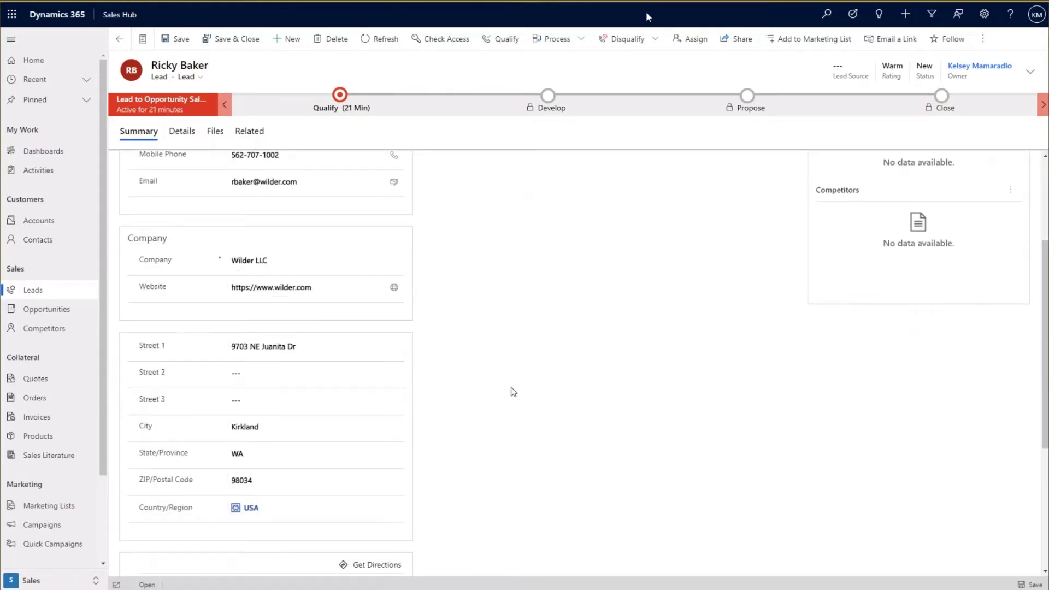
{"action": "scroll", "coordinate": [514, 392], "scroll_direction": "up", "scroll_amount": 3}
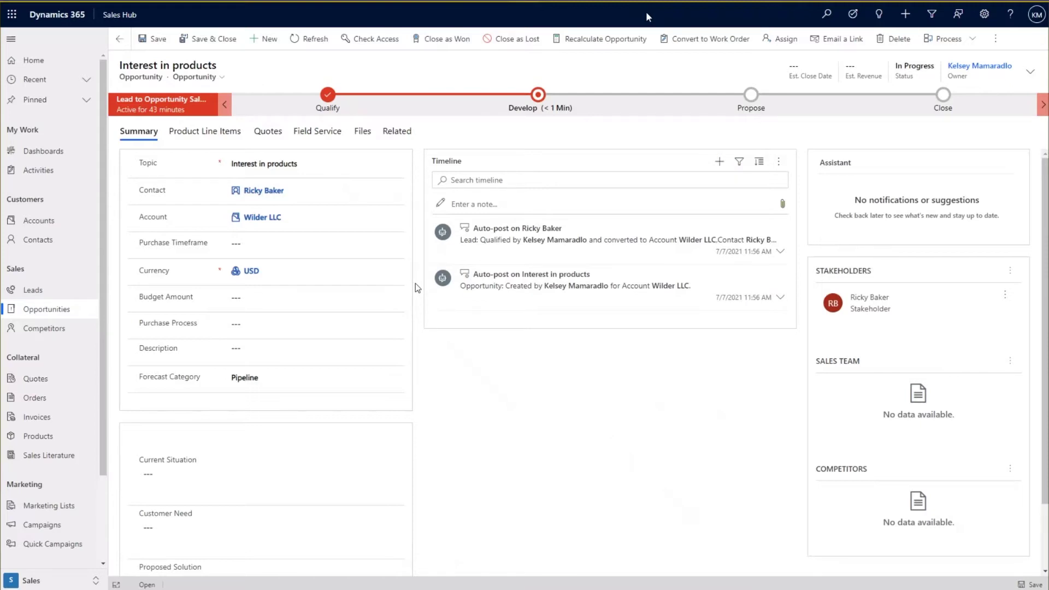
{"action": "left_click", "coordinate": [262, 217]}
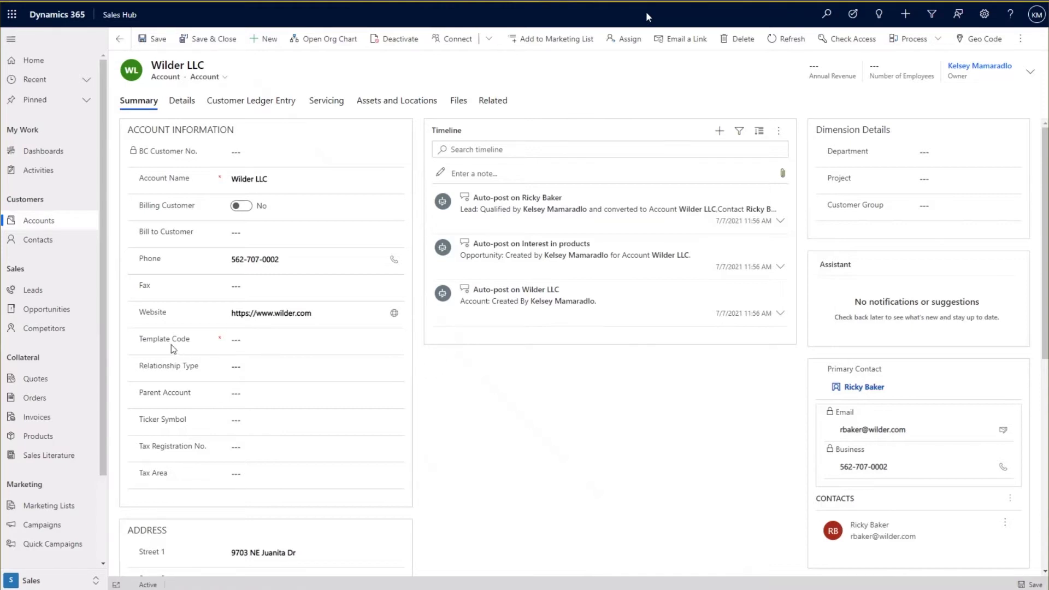
- Set the account's template code to Business-to-Business Customer (Bank) and its relationship type to Customer
{"action": "left_click", "coordinate": [279, 341]}
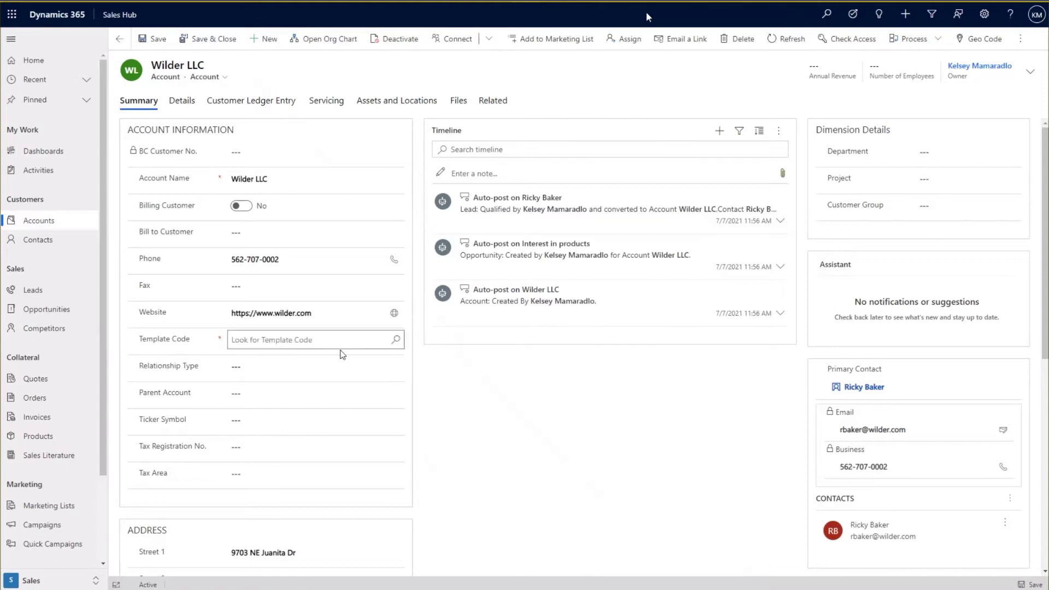
{"action": "left_click", "coordinate": [397, 341]}
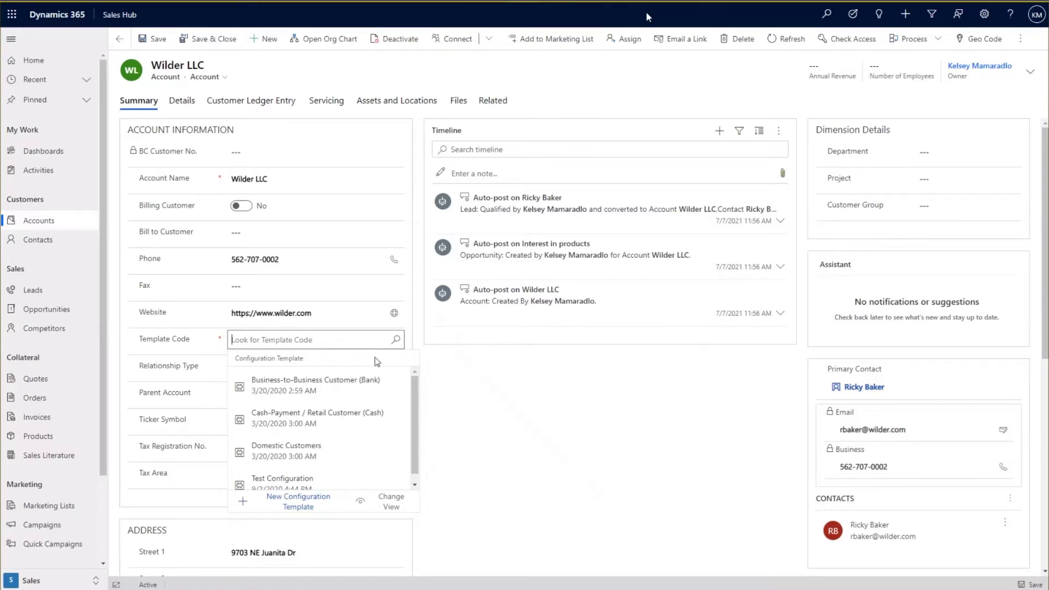
{"action": "left_click", "coordinate": [304, 386]}
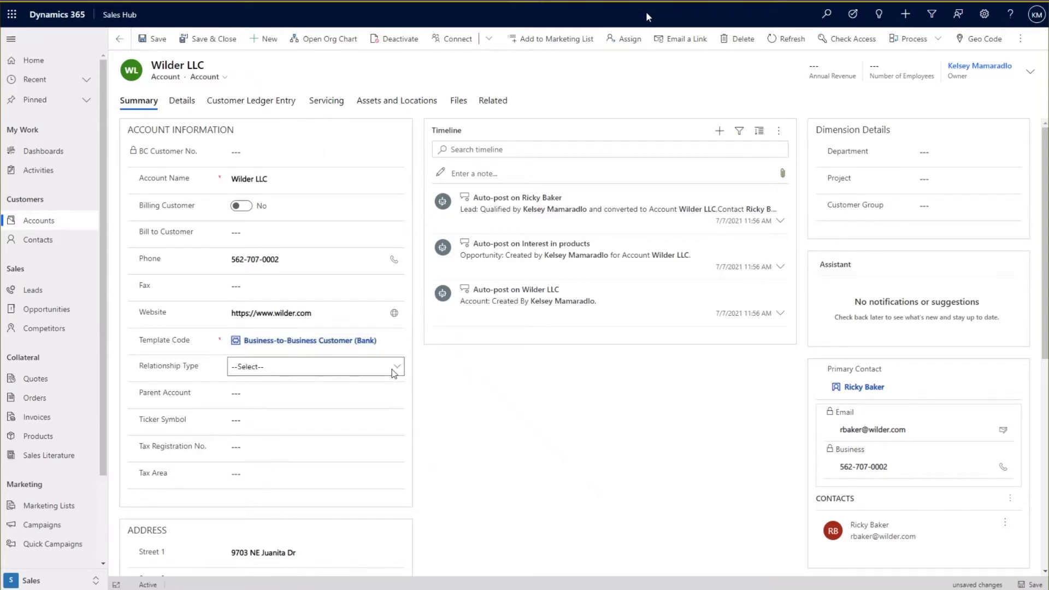
{"action": "left_click", "coordinate": [392, 371]}
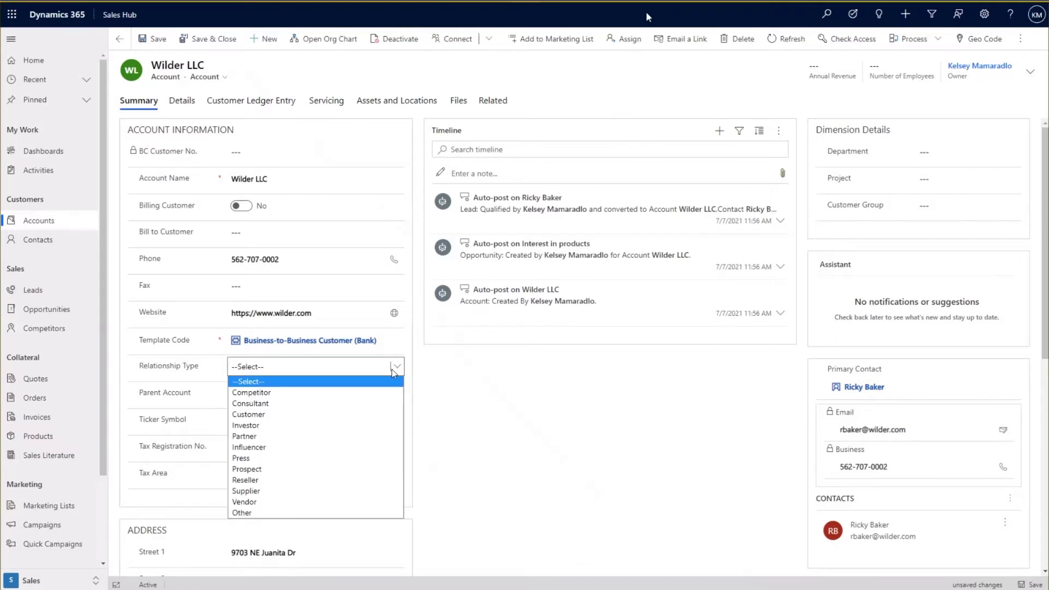
{"action": "key", "text": "Escape"}
{"action": "left_click", "coordinate": [332, 413]}
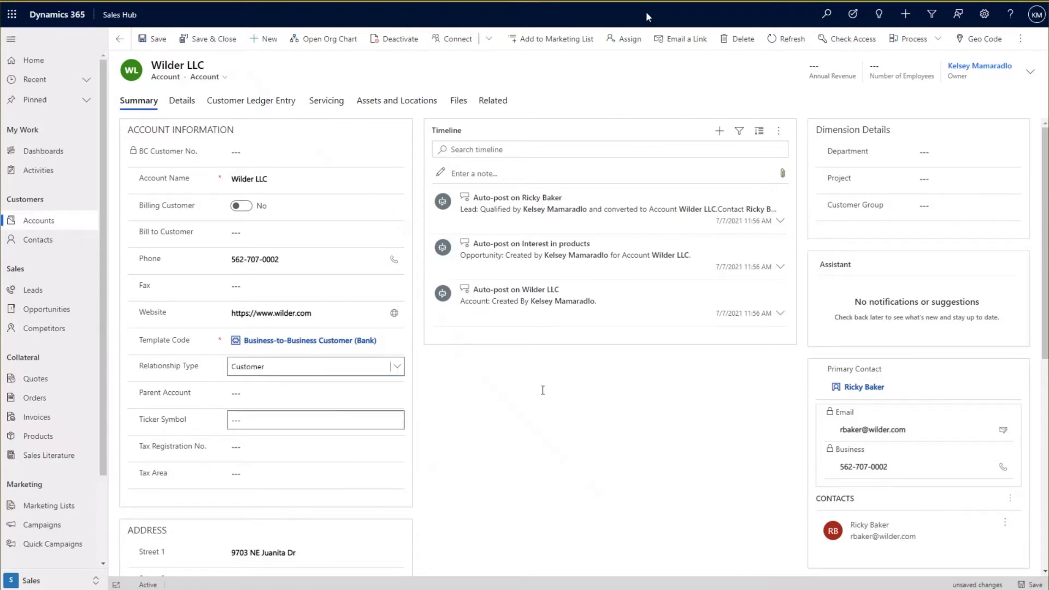
- Set the account's billing payment terms to Net 15 days and save the account
{"action": "left_click", "coordinate": [184, 101]}
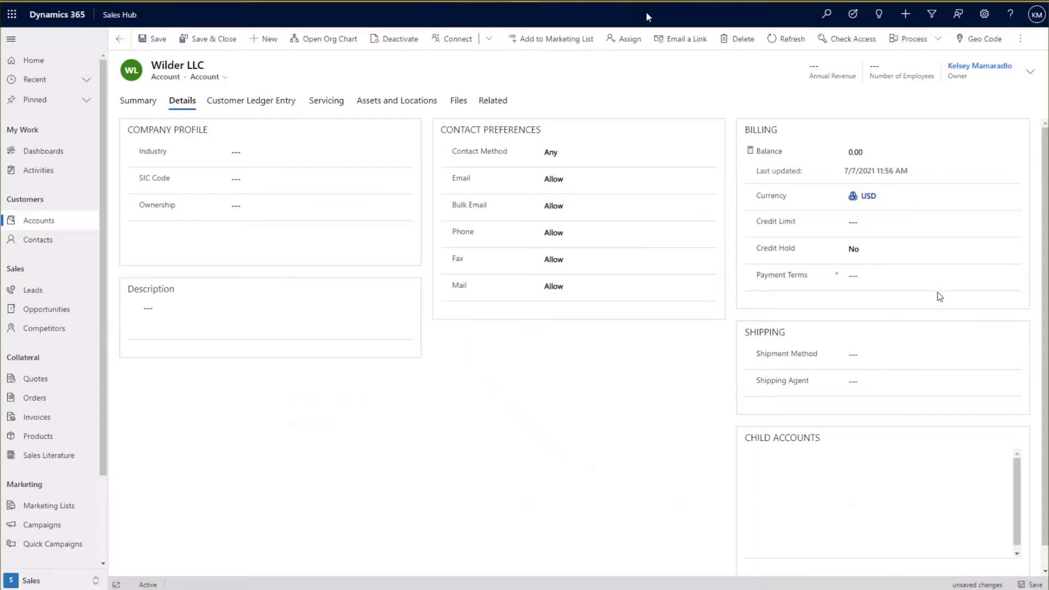
{"action": "left_click", "coordinate": [976, 271]}
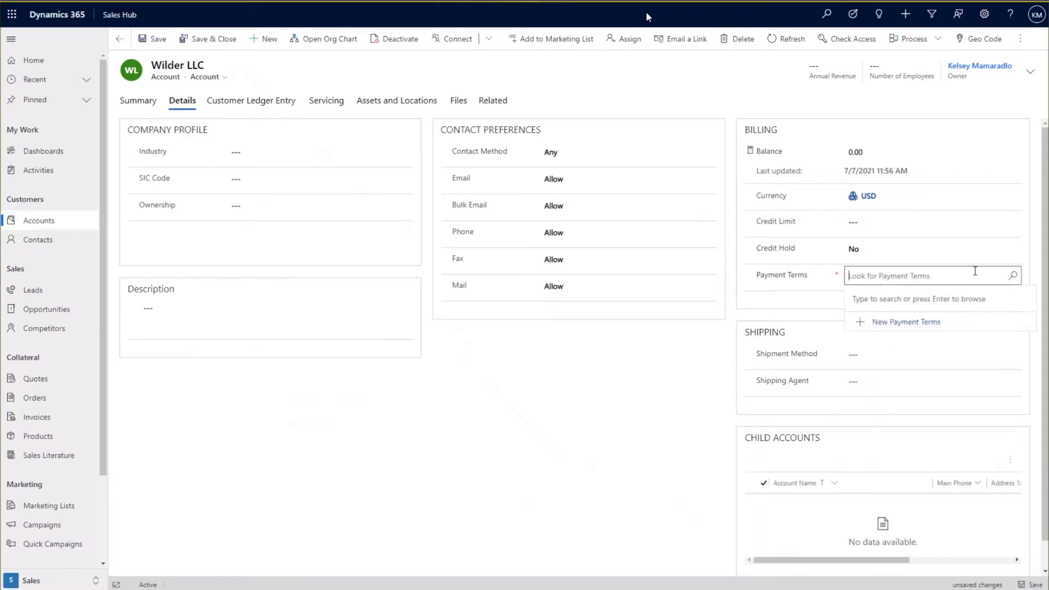
{"action": "type", "text": "net"}
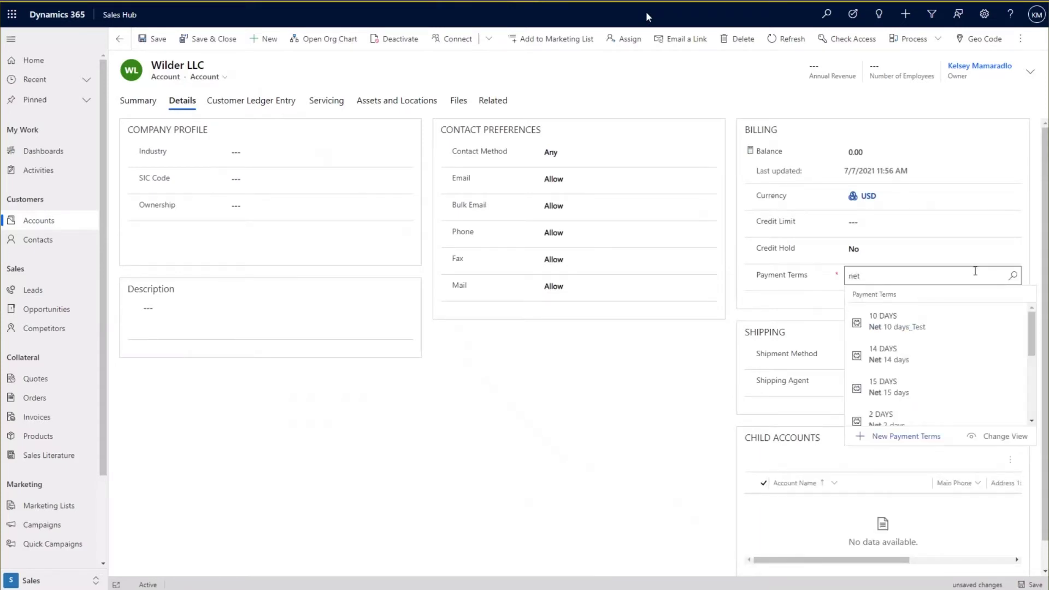
{"action": "scroll", "coordinate": [972, 383], "scroll_direction": "down", "scroll_amount": 1}
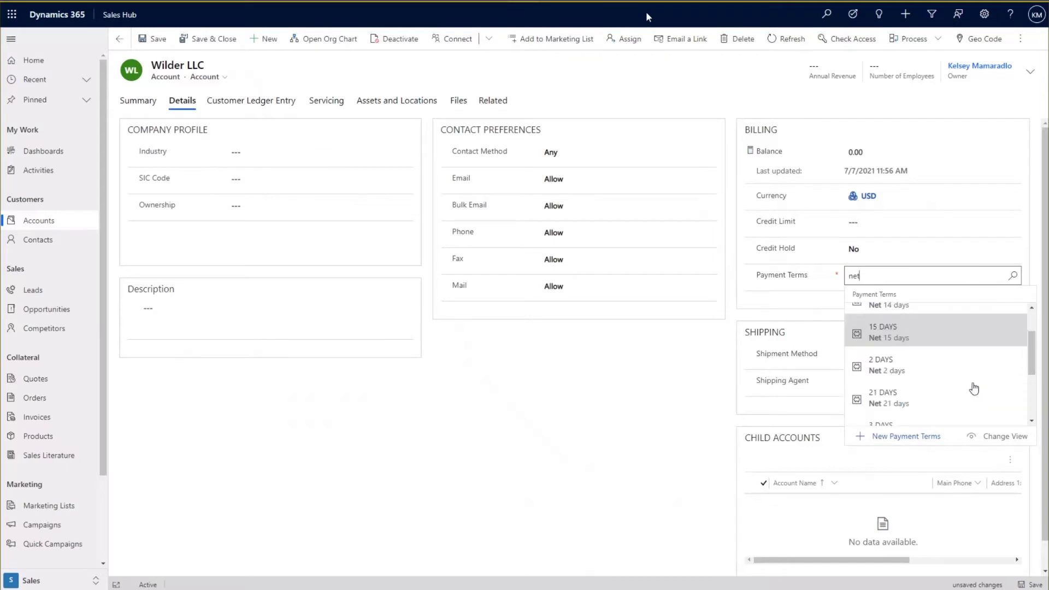
{"action": "left_click", "coordinate": [932, 335]}
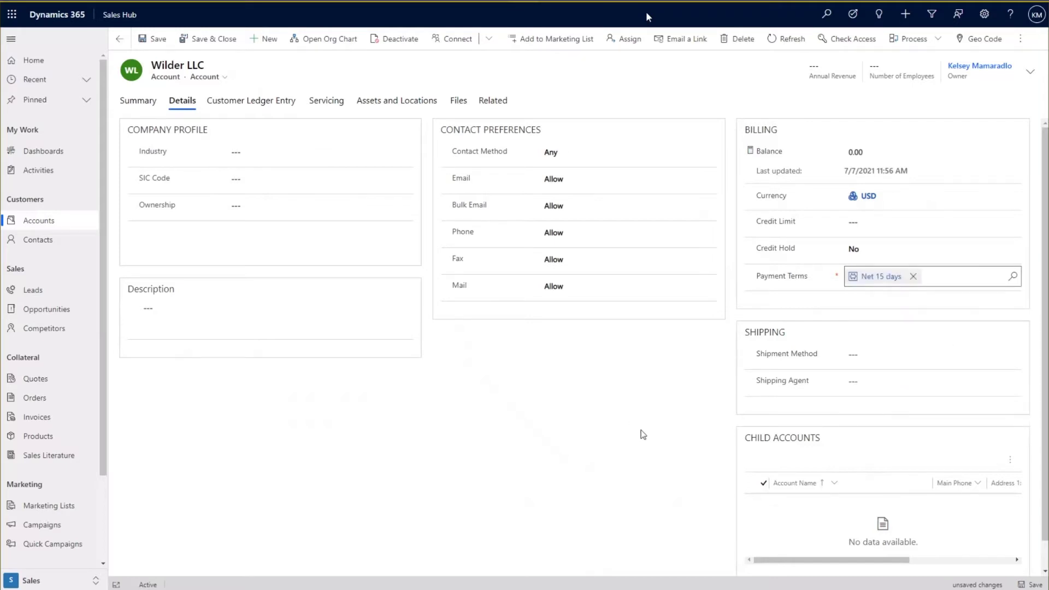
{"action": "left_click", "coordinate": [144, 102]}
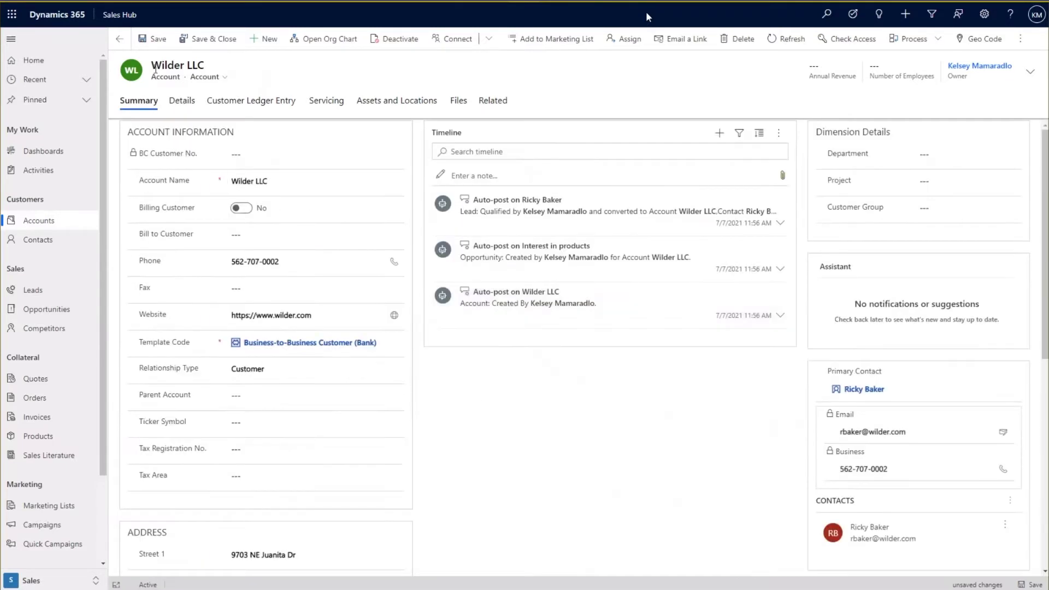
{"action": "left_click", "coordinate": [153, 43]}
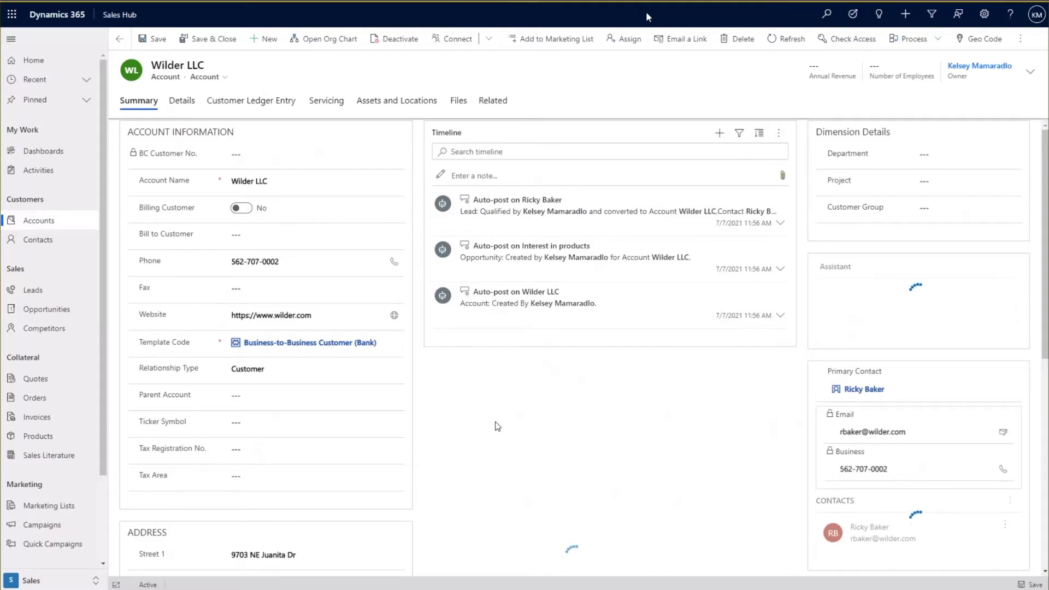
- Create and save a ship-to address for the account with code Ship 1, the account's own address, and country USA
{"action": "scroll", "coordinate": [522, 424], "scroll_direction": "down", "scroll_amount": 4}
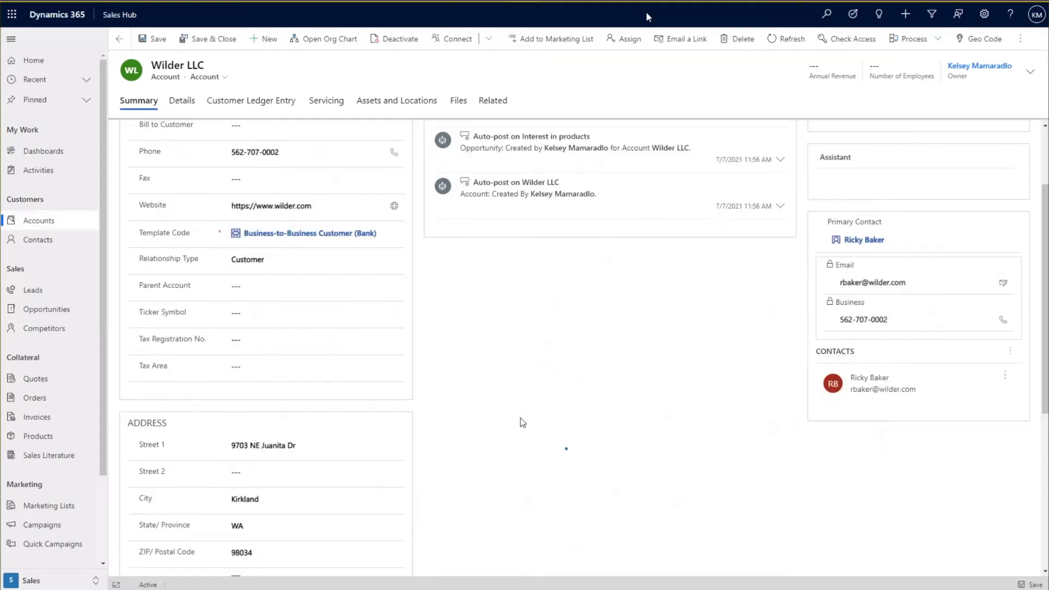
{"action": "scroll", "coordinate": [522, 423], "scroll_direction": "down", "scroll_amount": 3}
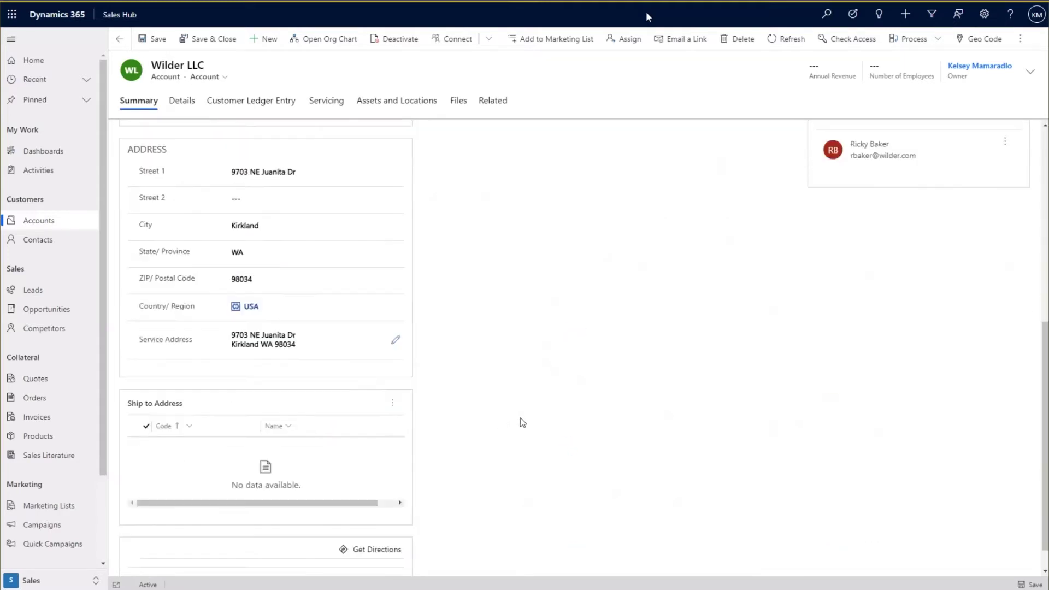
{"action": "scroll", "coordinate": [522, 422], "scroll_direction": "up", "scroll_amount": 1}
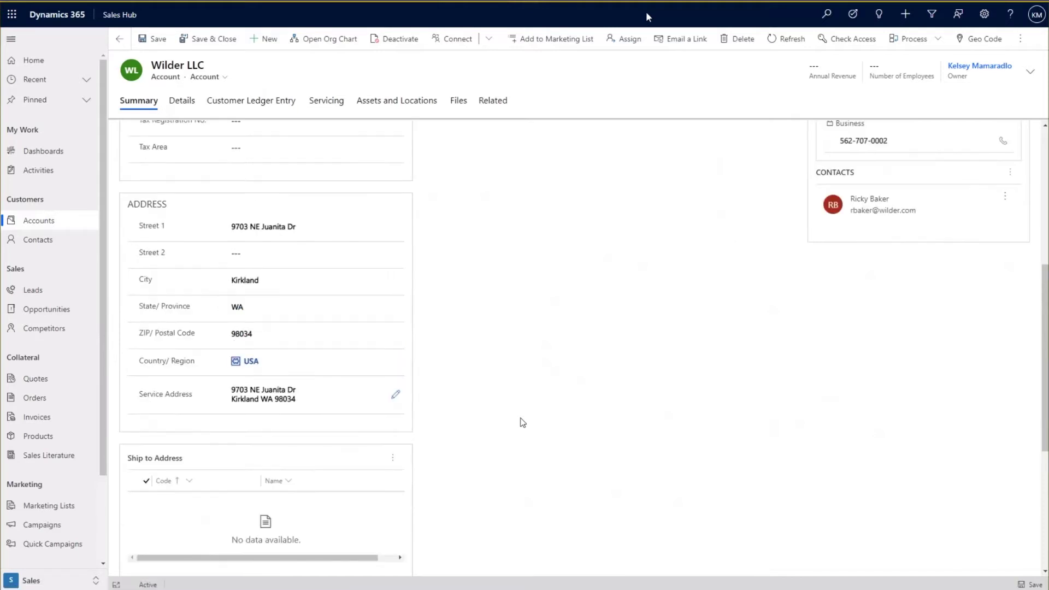
{"action": "left_click", "coordinate": [394, 460]}
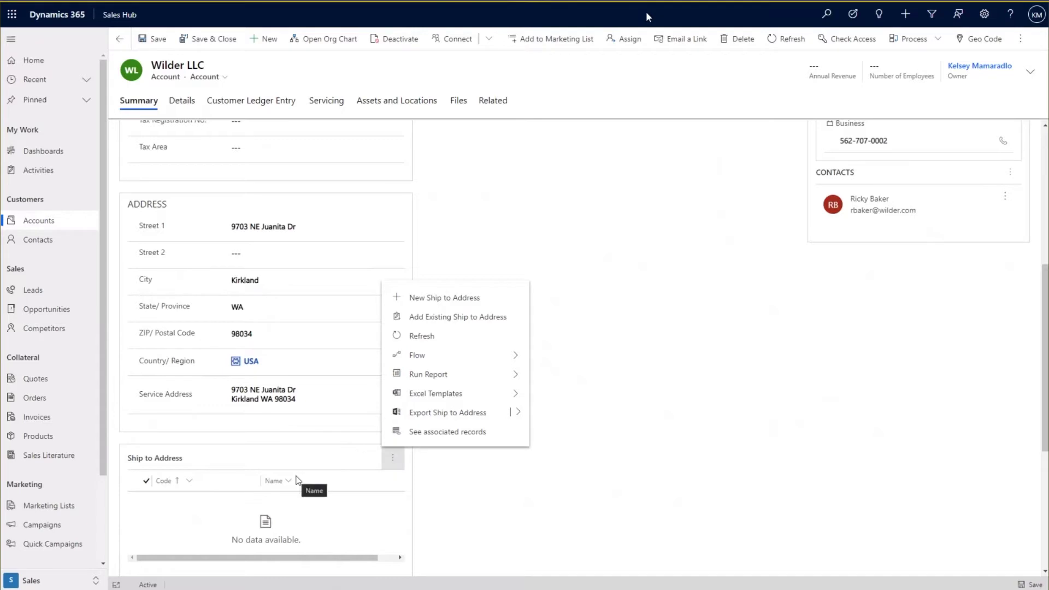
{"action": "left_click", "coordinate": [464, 299]}
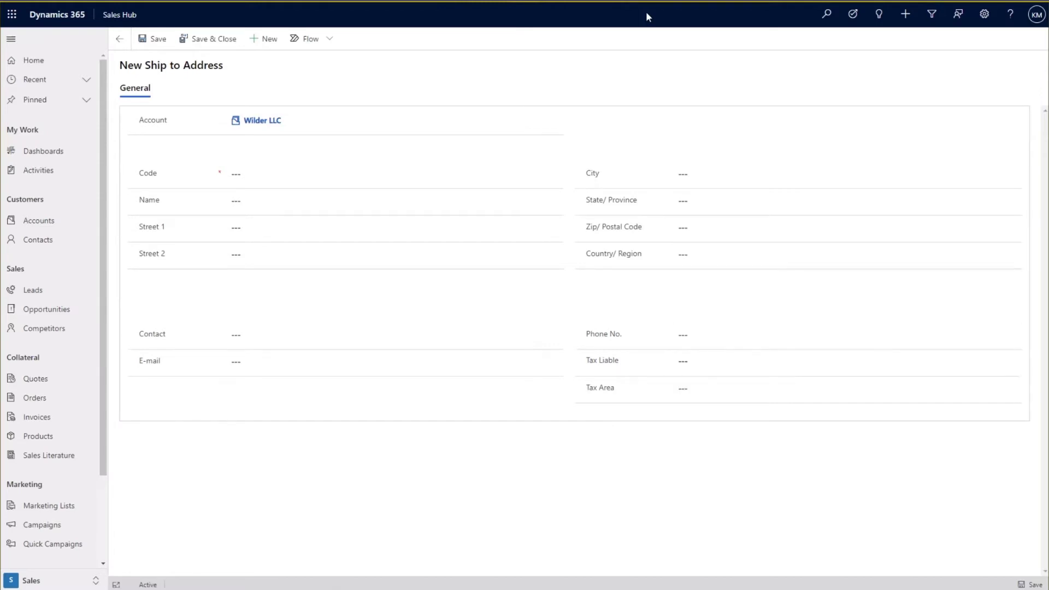
{"action": "left_click", "coordinate": [334, 173]}
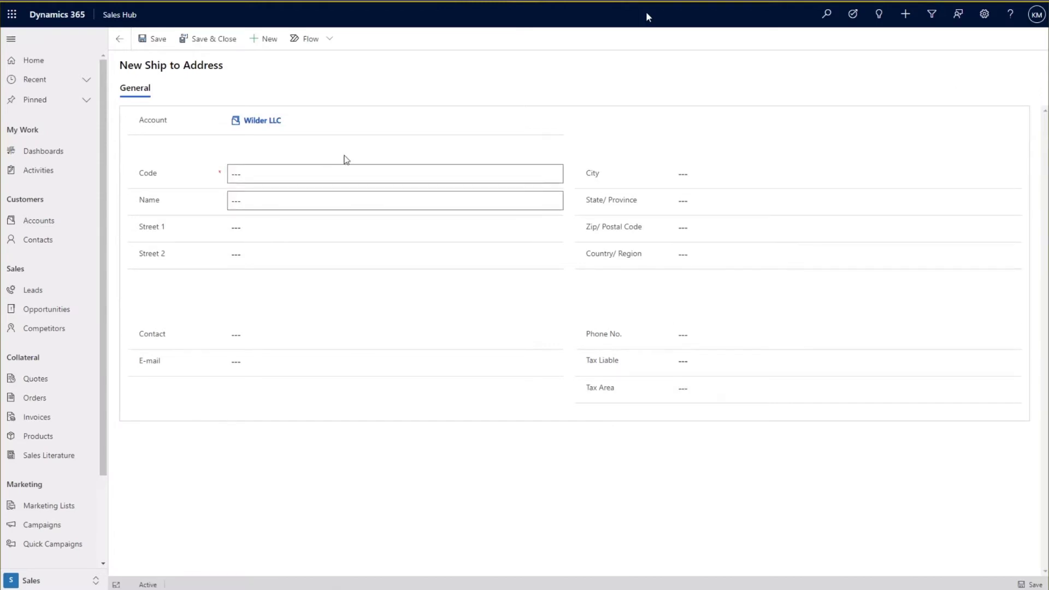
{"action": "type", "text": "Ship 1"}
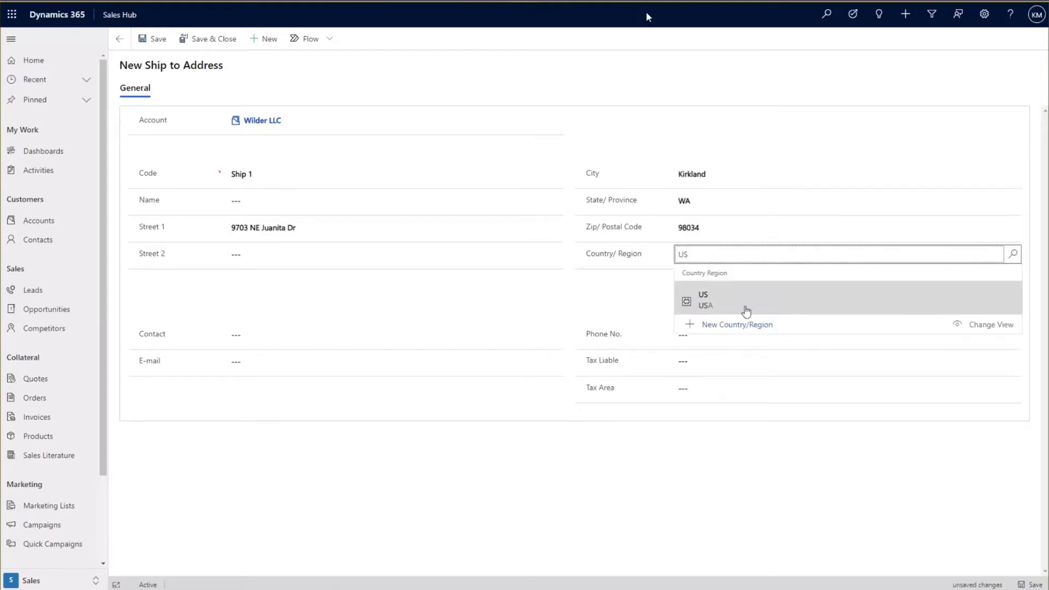
{"action": "left_click", "coordinate": [747, 311]}
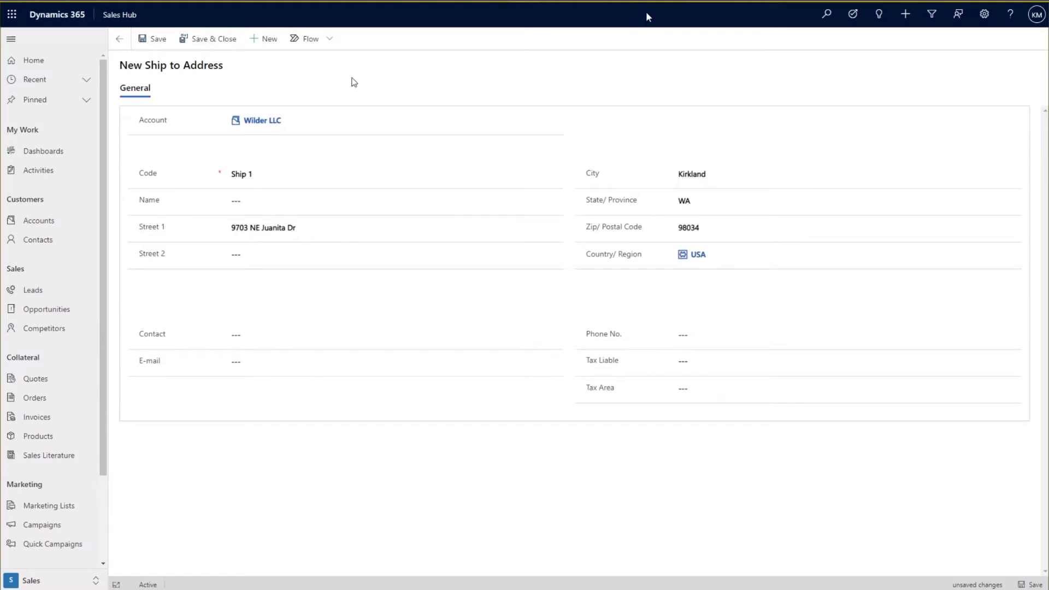
{"action": "left_click", "coordinate": [214, 46]}
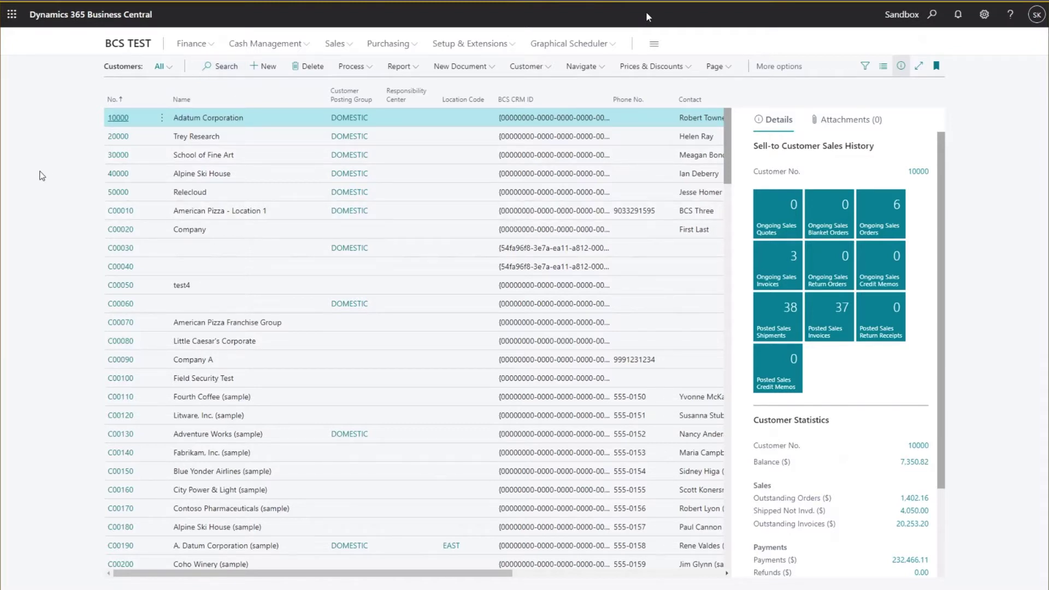
- Switch to Business Central, find and open the Wilder LLC customer card, and view its linked account in CRM
{"action": "left_click", "coordinate": [216, 67]}
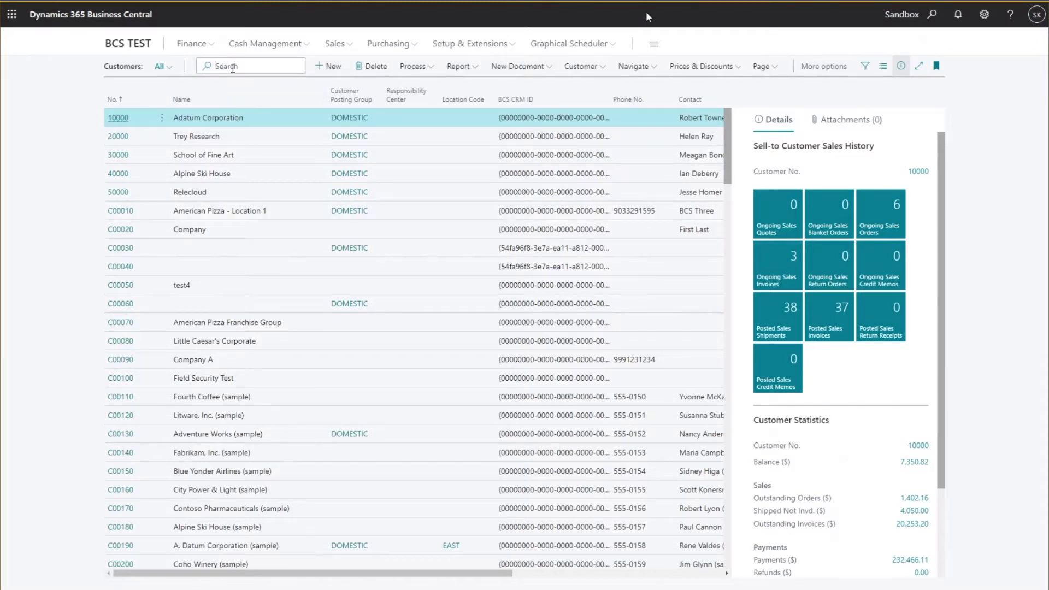
{"action": "type", "text": "wilder"}
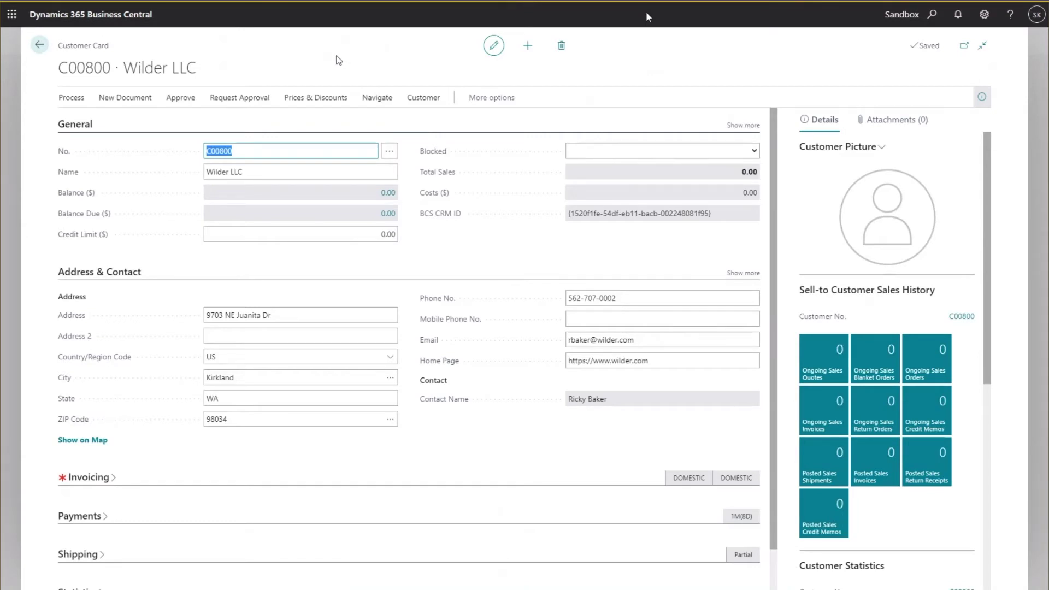
{"action": "left_click", "coordinate": [492, 97]}
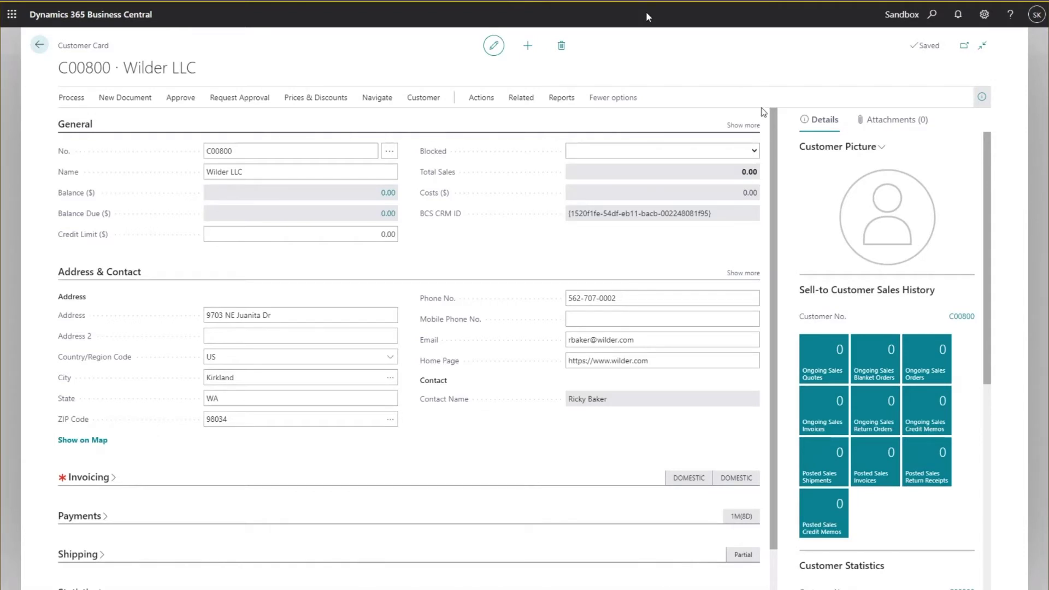
{"action": "left_click", "coordinate": [481, 98]}
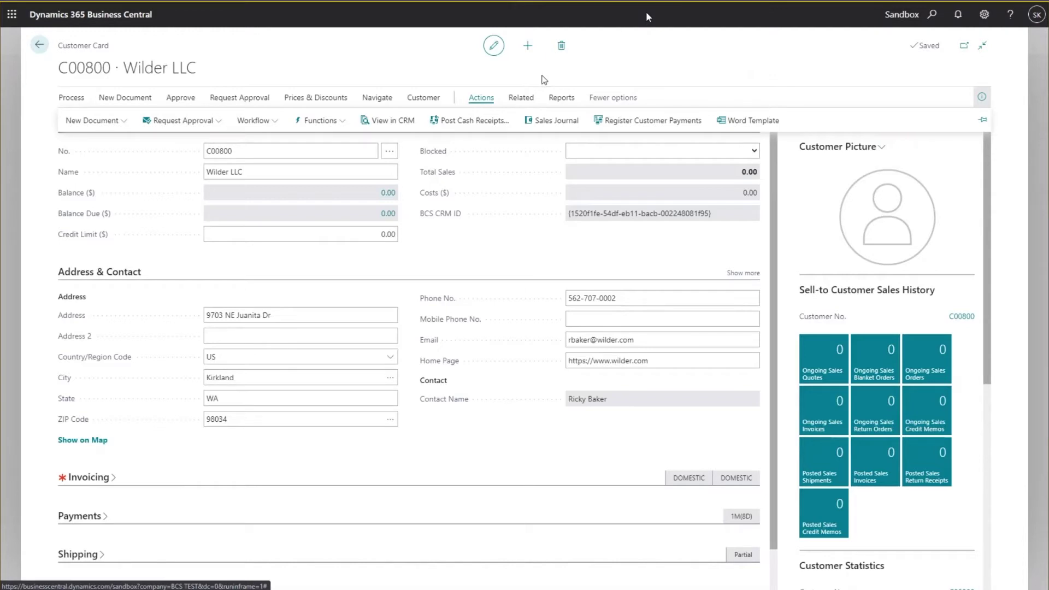
{"action": "left_click", "coordinate": [396, 121]}
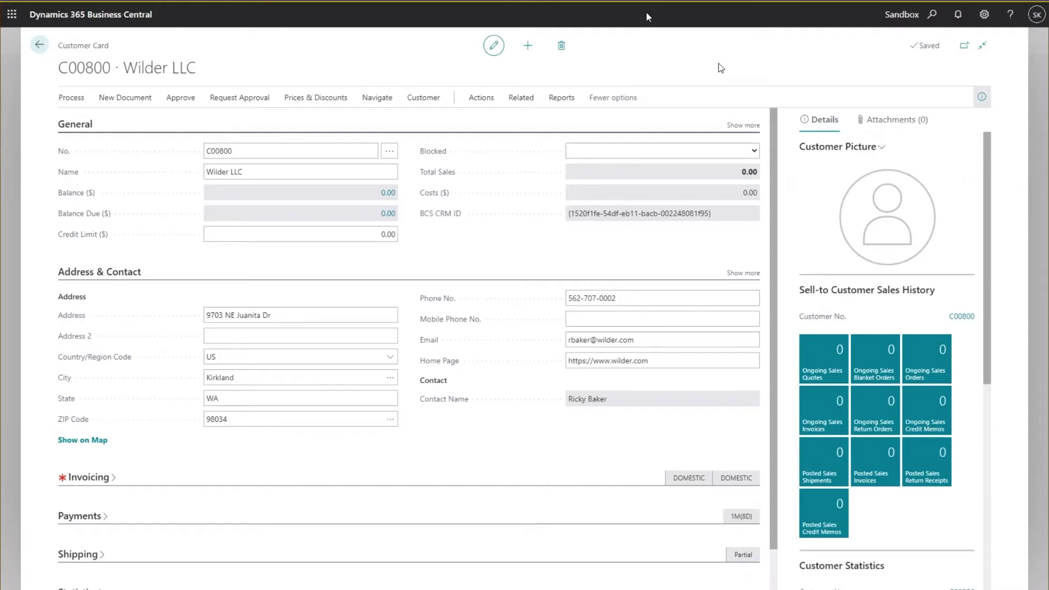
{"action": "left_click", "coordinate": [481, 98]}
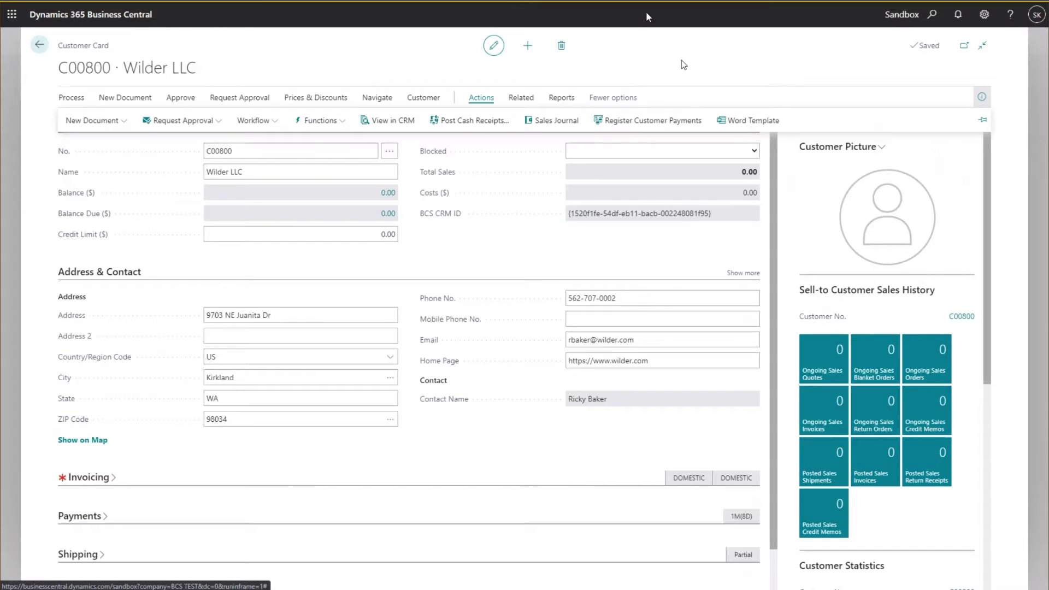
{"action": "left_click", "coordinate": [403, 122]}
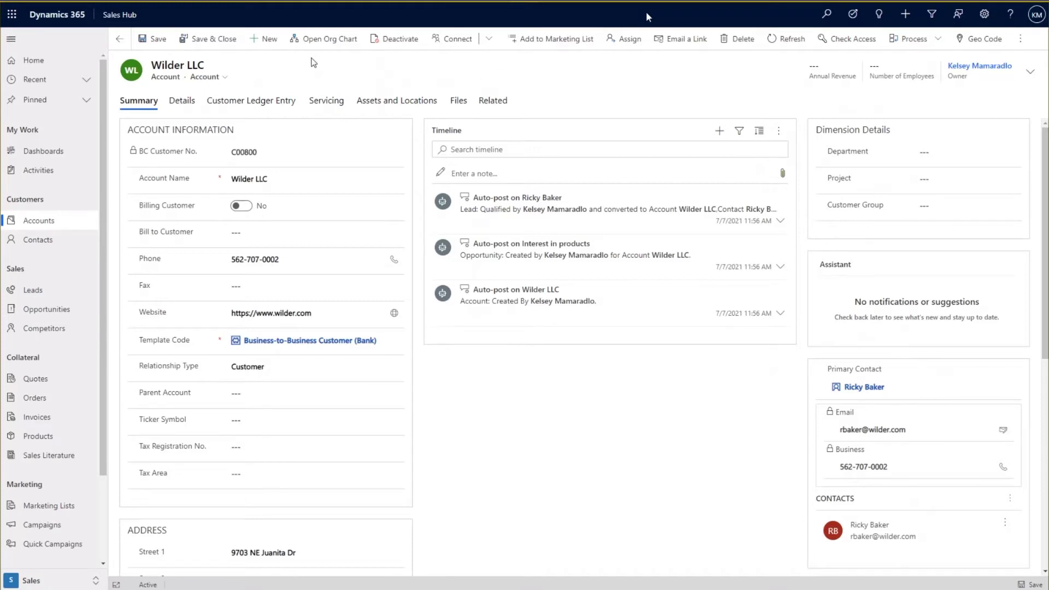
- Return to the Interest in products opportunity and set its product line items' price list to Default
{"action": "left_click", "coordinate": [120, 41]}
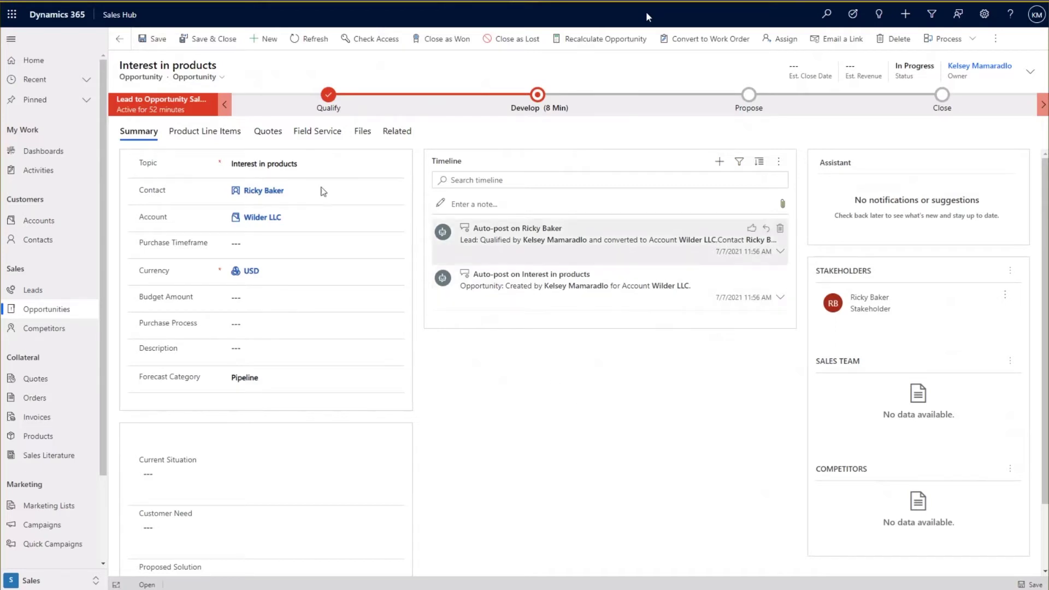
{"action": "left_click", "coordinate": [206, 135]}
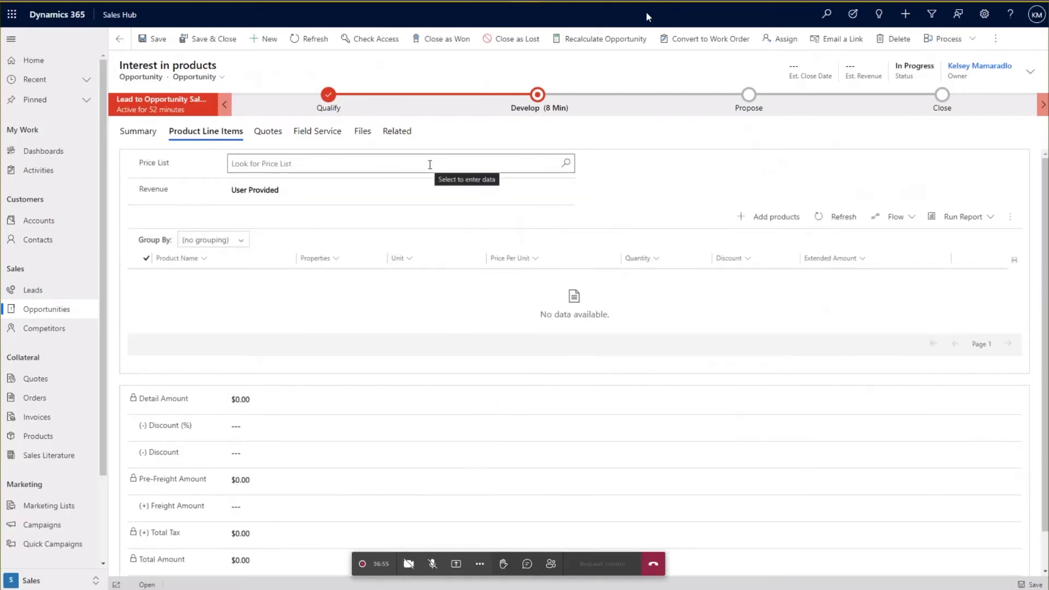
{"action": "left_click", "coordinate": [531, 165]}
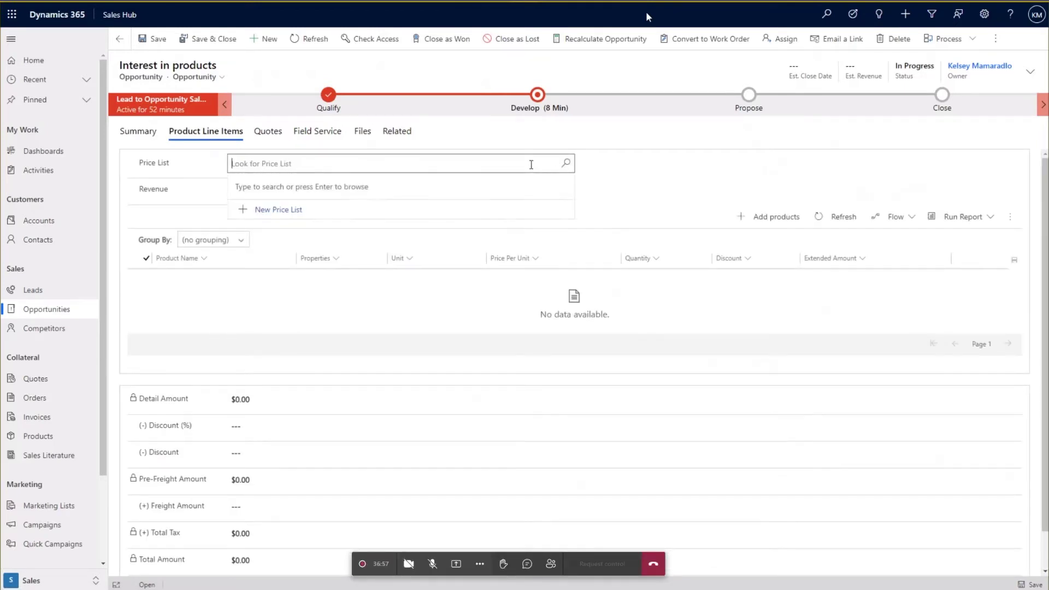
{"action": "type", "text": "def"}
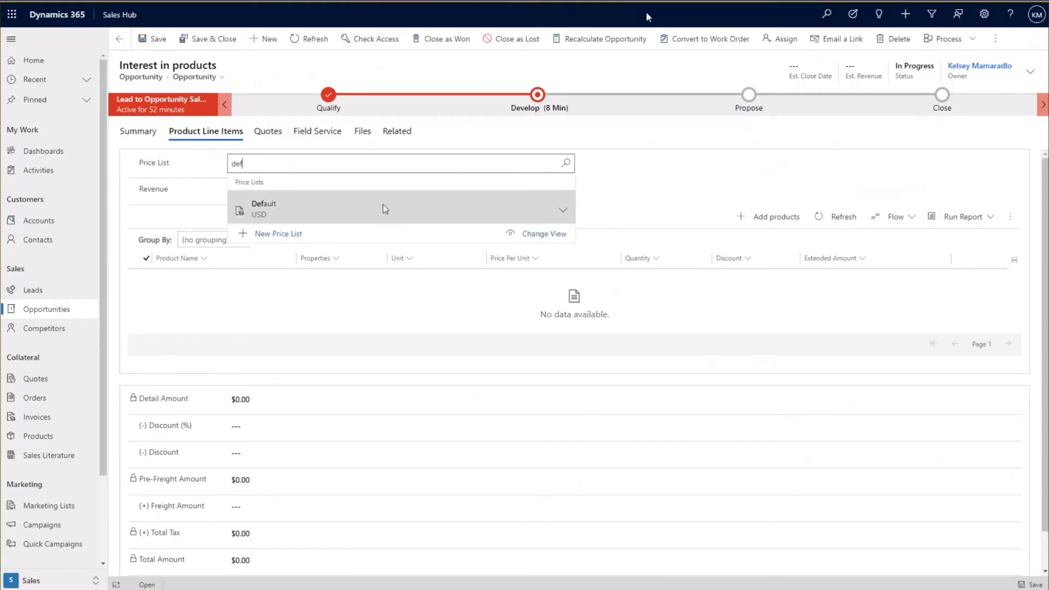
{"action": "left_click", "coordinate": [385, 210]}
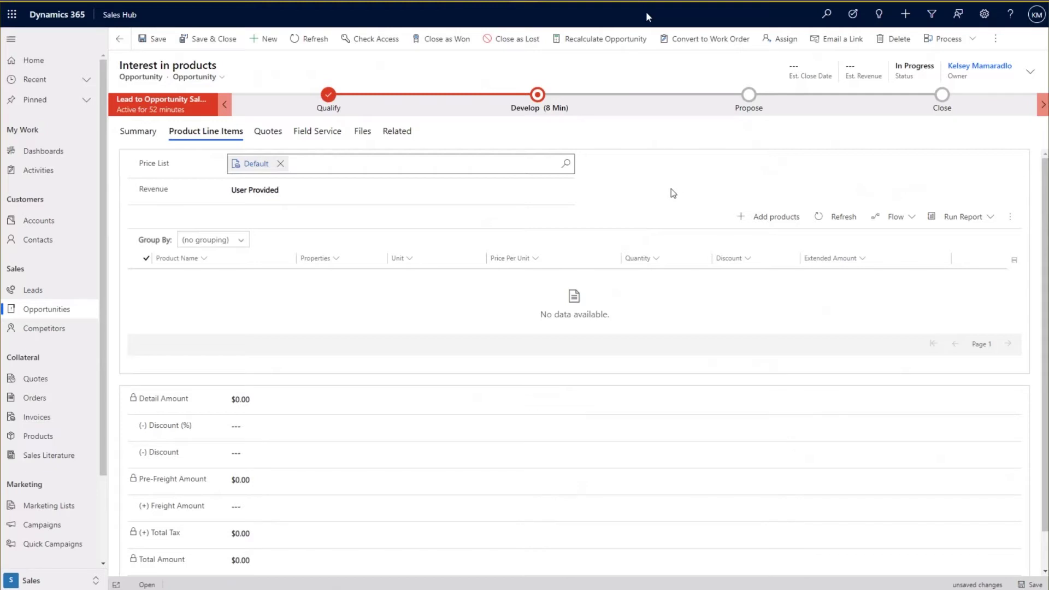
{"action": "left_click", "coordinate": [763, 185]}
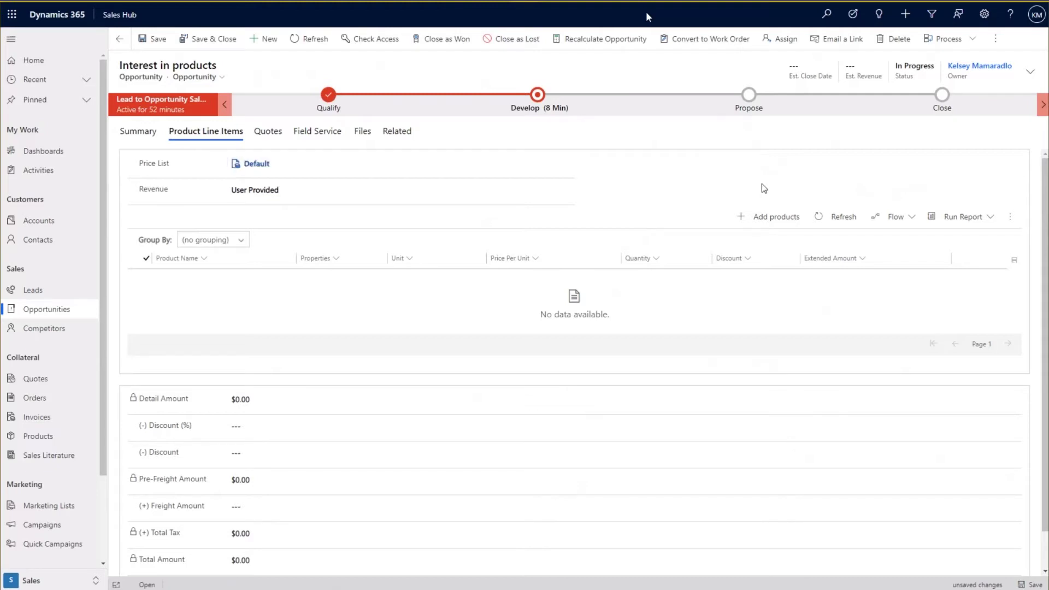
- Add the AMSTERDAM Lamp with quantity 10 to the opportunity's products and save it to the opportunity
{"action": "left_click", "coordinate": [760, 220]}
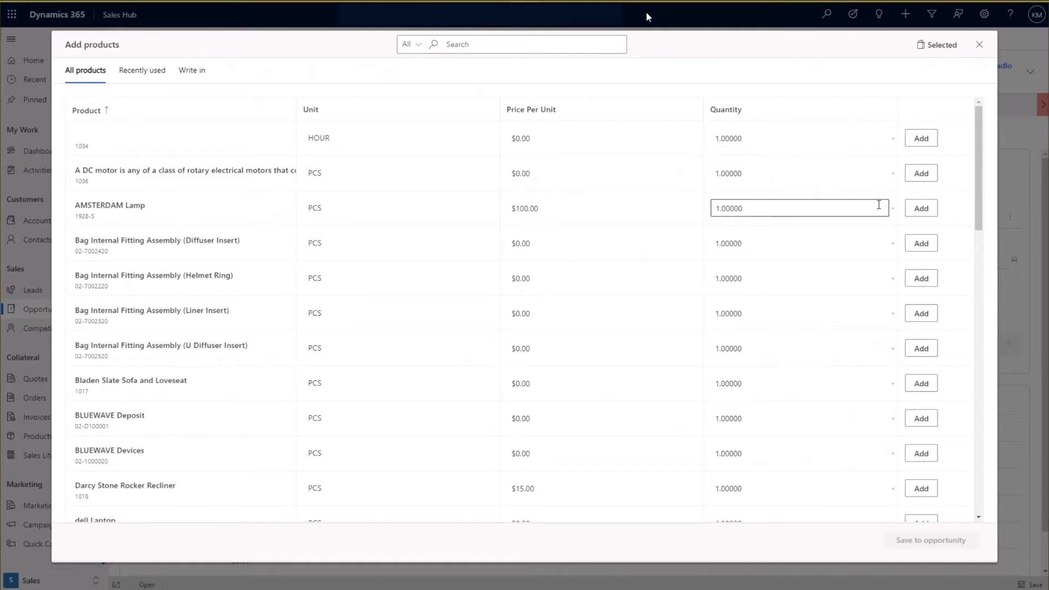
{"action": "left_click", "coordinate": [921, 209]}
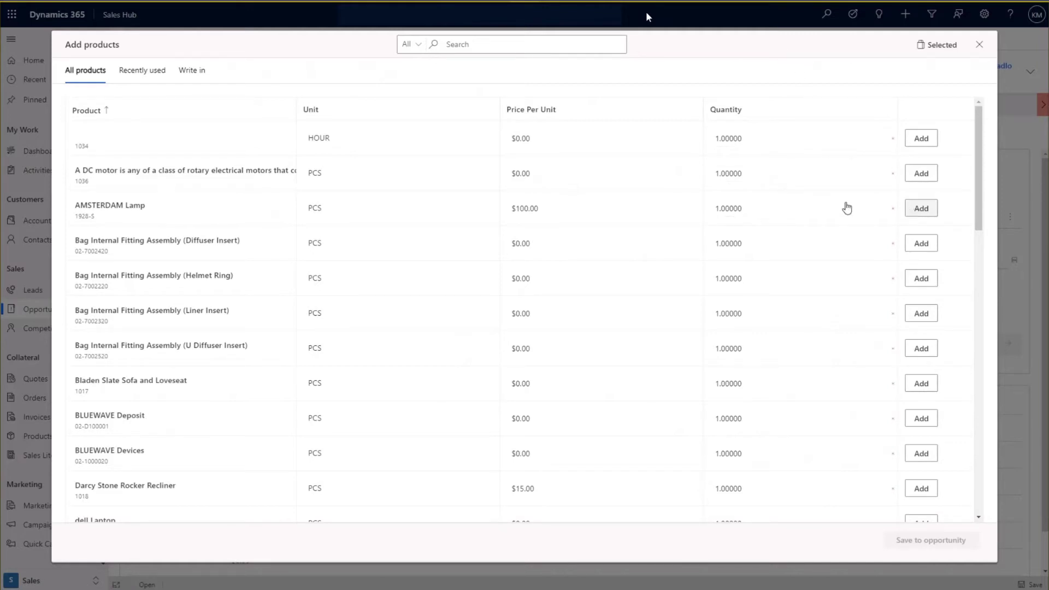
{"action": "left_click", "coordinate": [730, 211]}
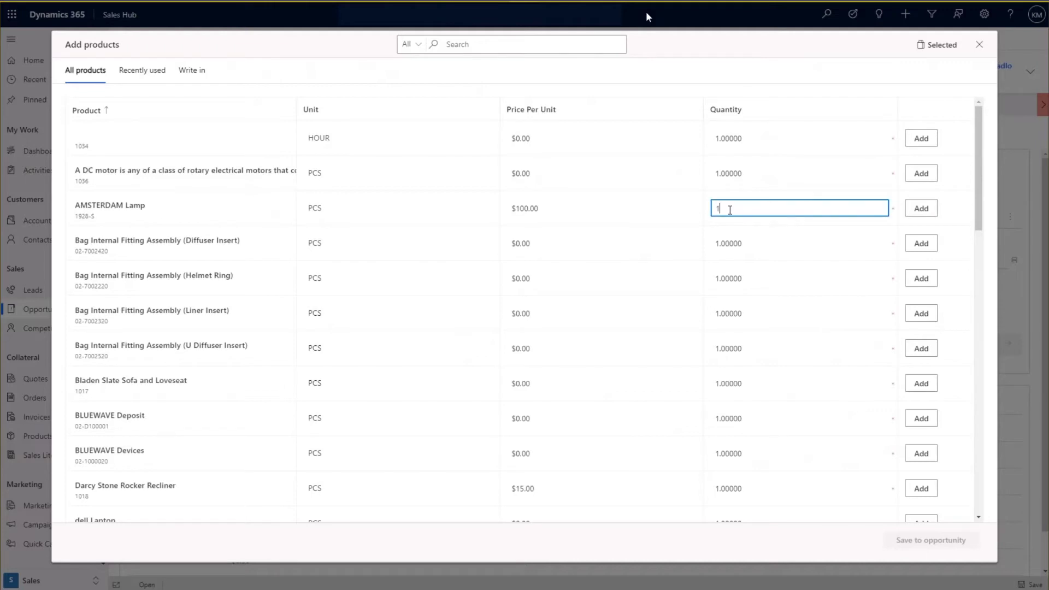
{"action": "type", "text": "0"}
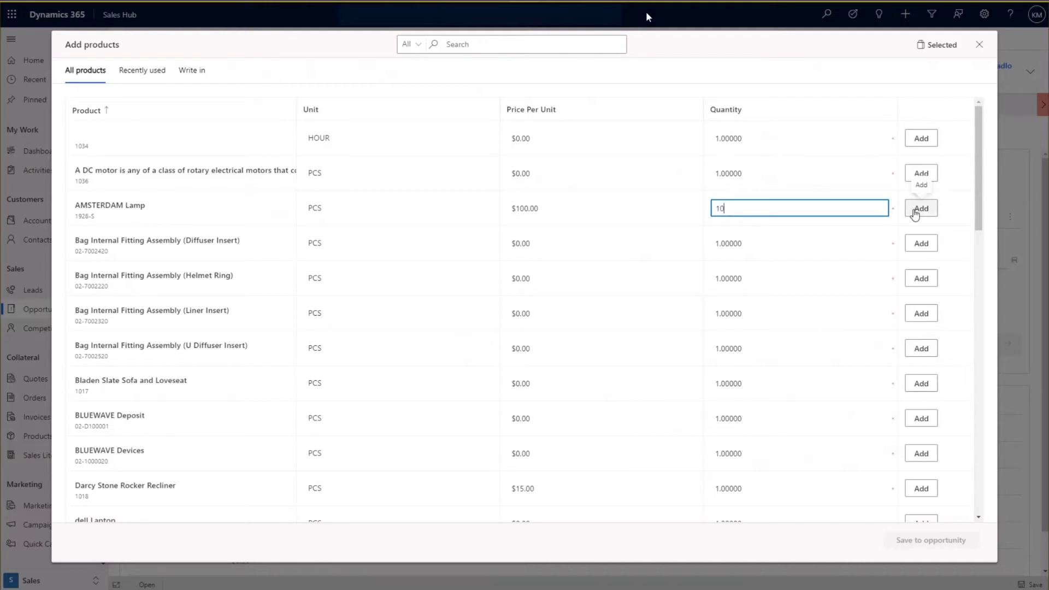
{"action": "left_click", "coordinate": [916, 215]}
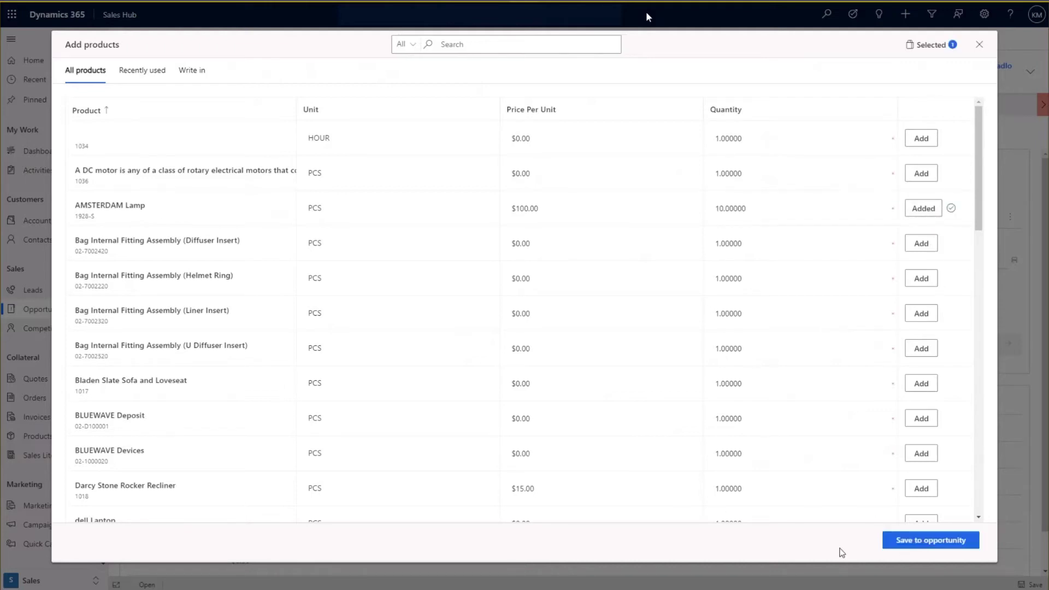
{"action": "left_click", "coordinate": [923, 550]}
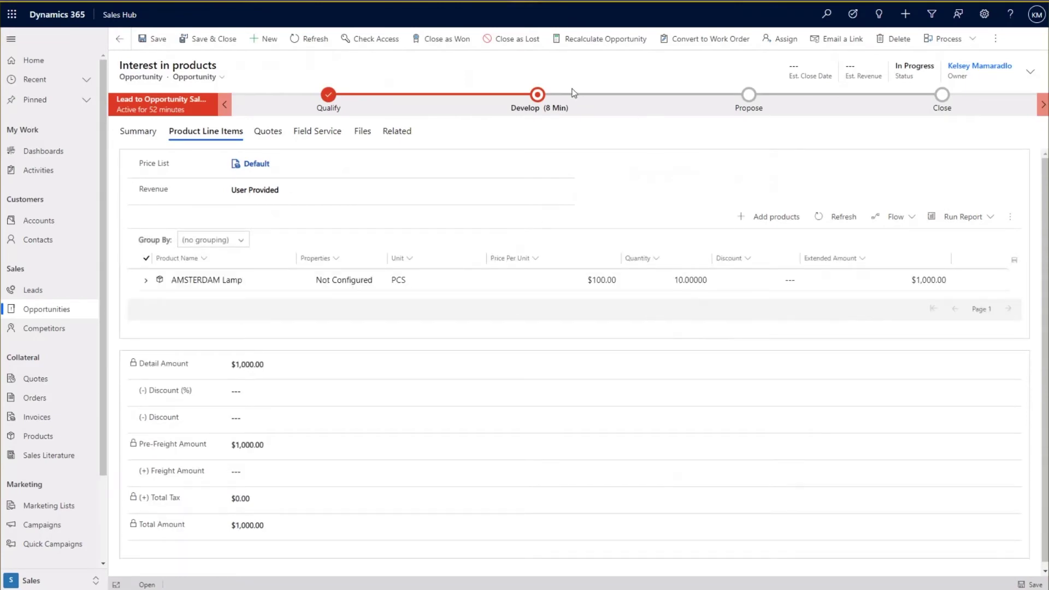
- Mark Identify Stakeholders and Identify Competitors complete in the Develop stage and advance the opportunity to Propose
{"action": "left_click", "coordinate": [539, 96]}
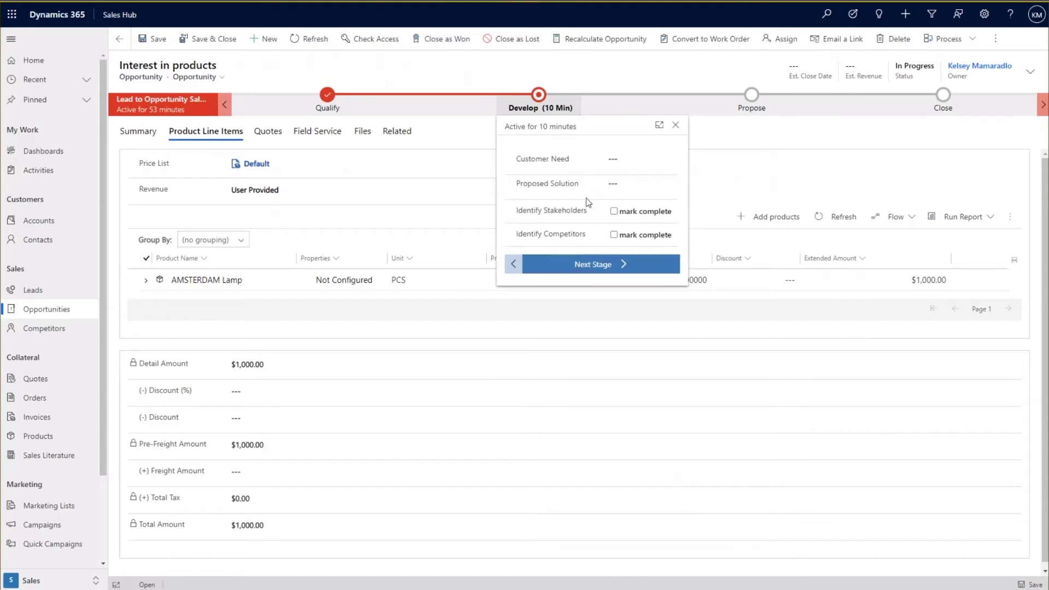
{"action": "left_click", "coordinate": [614, 213]}
{"action": "left_click", "coordinate": [614, 237]}
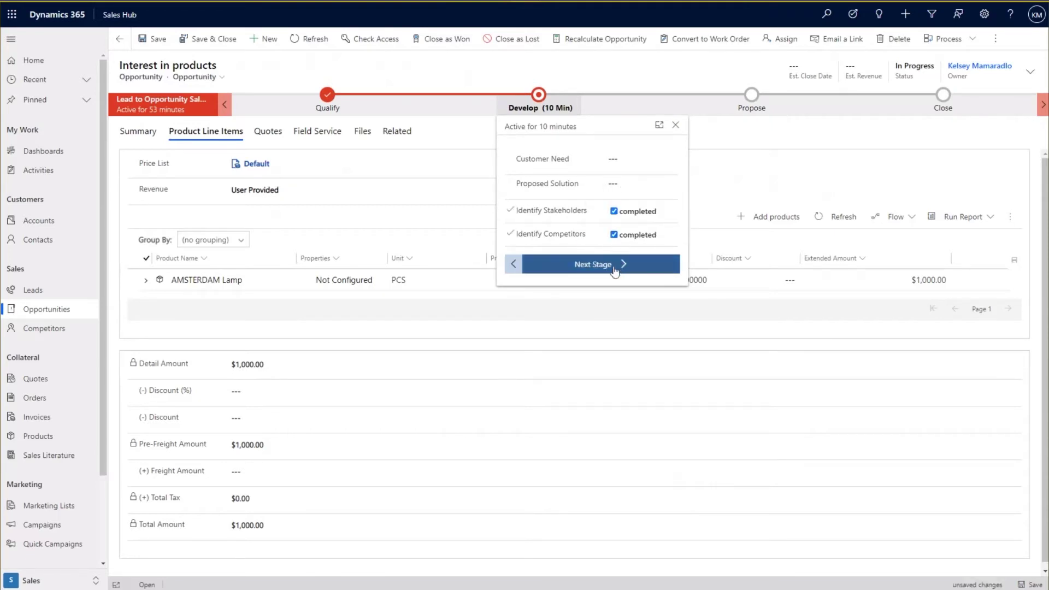
{"action": "left_click", "coordinate": [608, 267]}
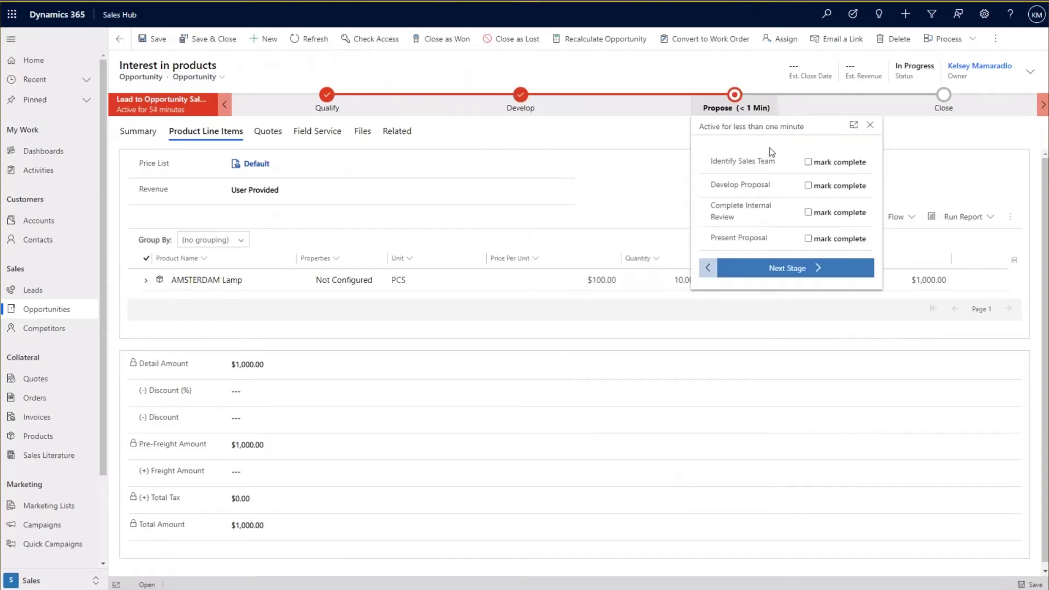
{"action": "left_click", "coordinate": [628, 133]}
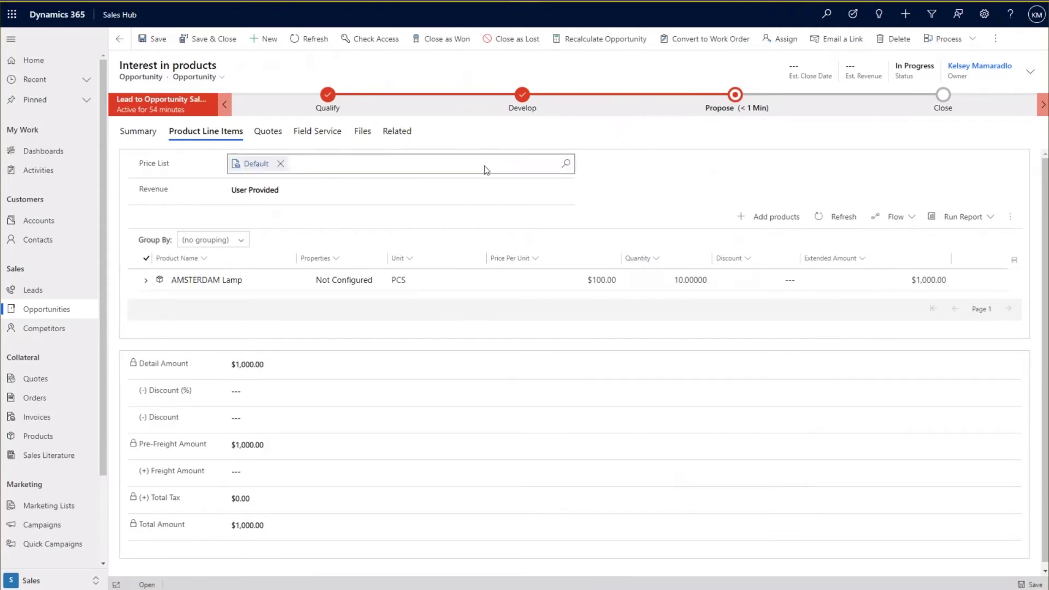
- Create a new quote from the opportunity and set its quote date to 7/7/2021
{"action": "left_click", "coordinate": [268, 133]}
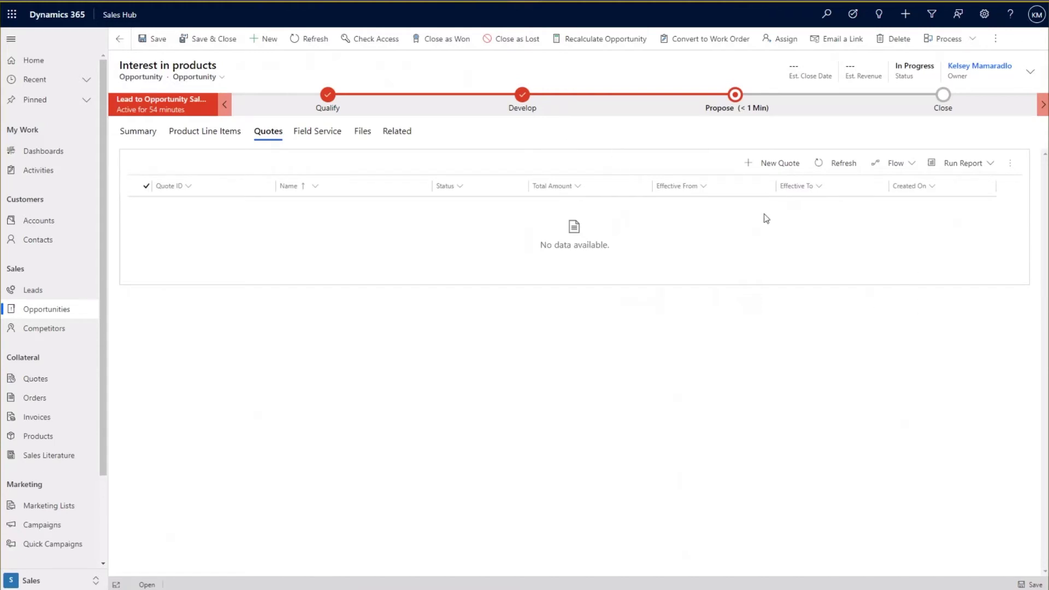
{"action": "left_click", "coordinate": [774, 169]}
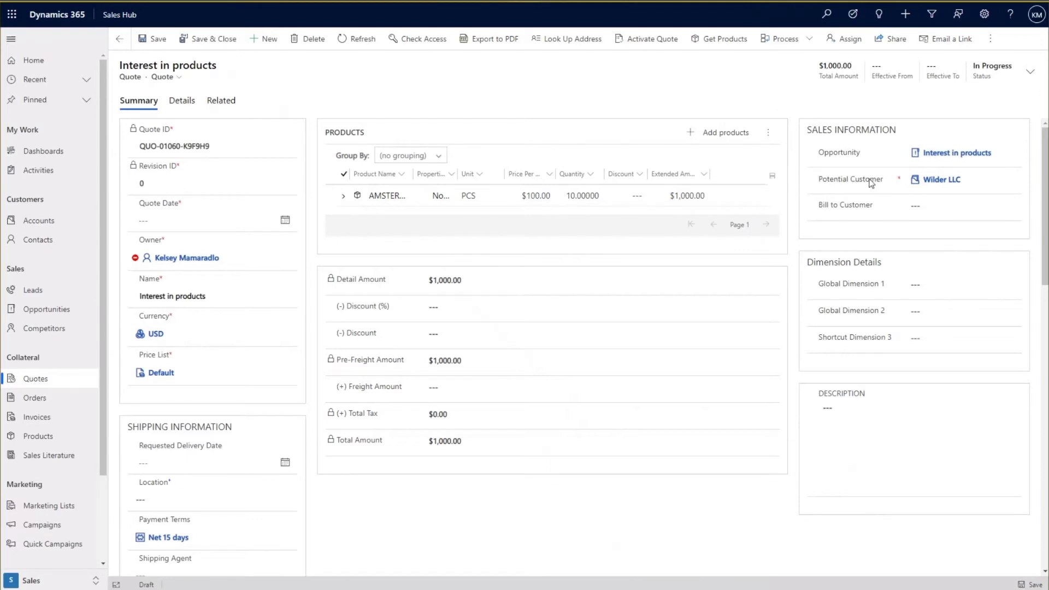
{"action": "mouse_move", "coordinate": [871, 182]}
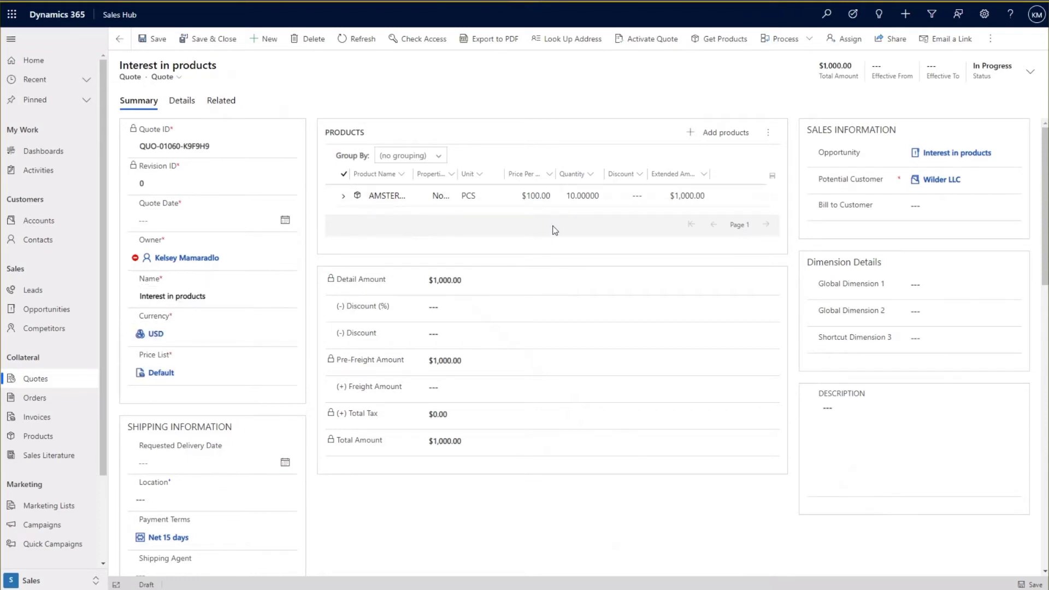
{"action": "left_click", "coordinate": [289, 223]}
{"action": "left_click", "coordinate": [197, 301]}
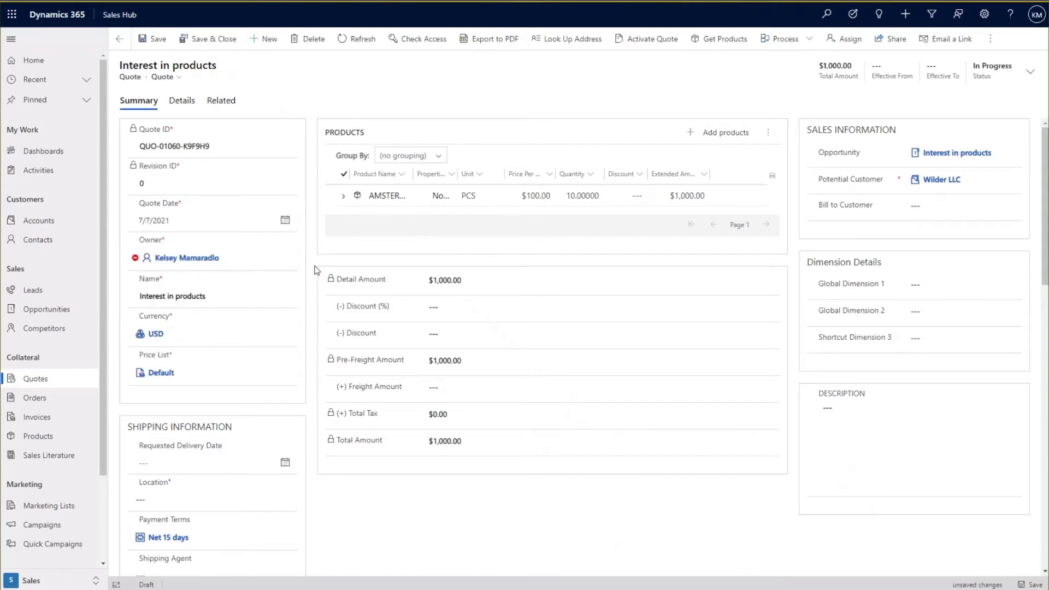
- Set the quote's ship-to address code to Ship 1, then save and activate the quote
{"action": "scroll", "coordinate": [314, 270], "scroll_direction": "down", "scroll_amount": 3}
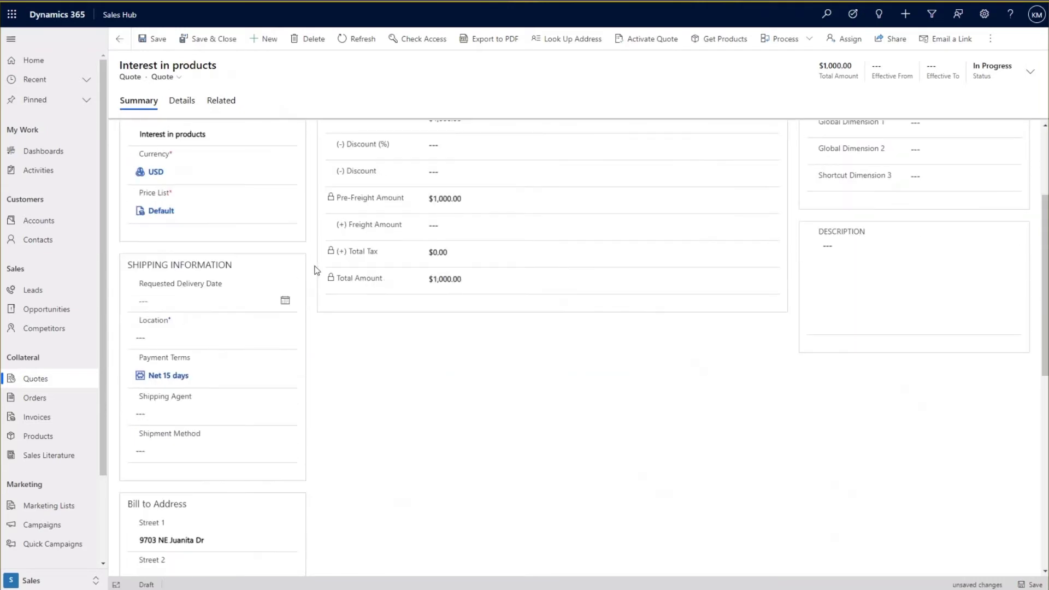
{"action": "scroll", "coordinate": [314, 270], "scroll_direction": "down", "scroll_amount": 7}
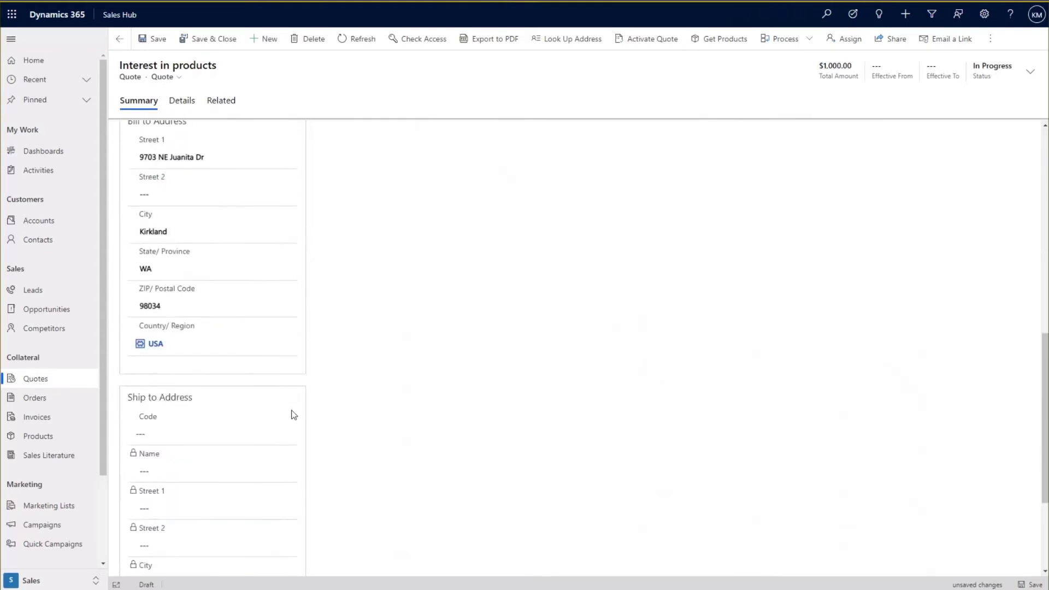
{"action": "left_click", "coordinate": [289, 434]}
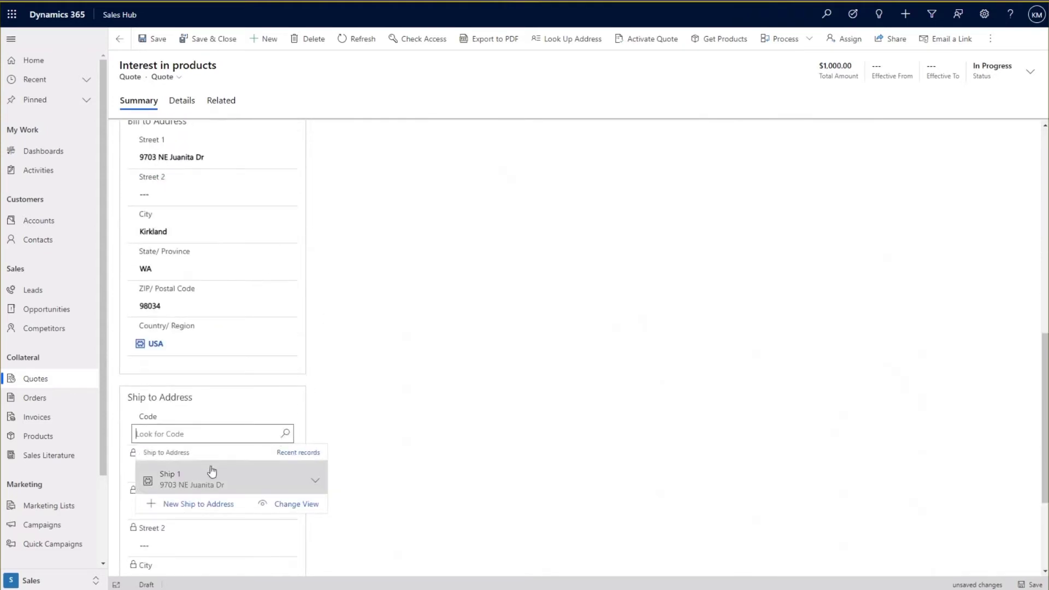
{"action": "left_click", "coordinate": [212, 474]}
{"action": "scroll", "coordinate": [366, 360], "scroll_direction": "up", "scroll_amount": 5}
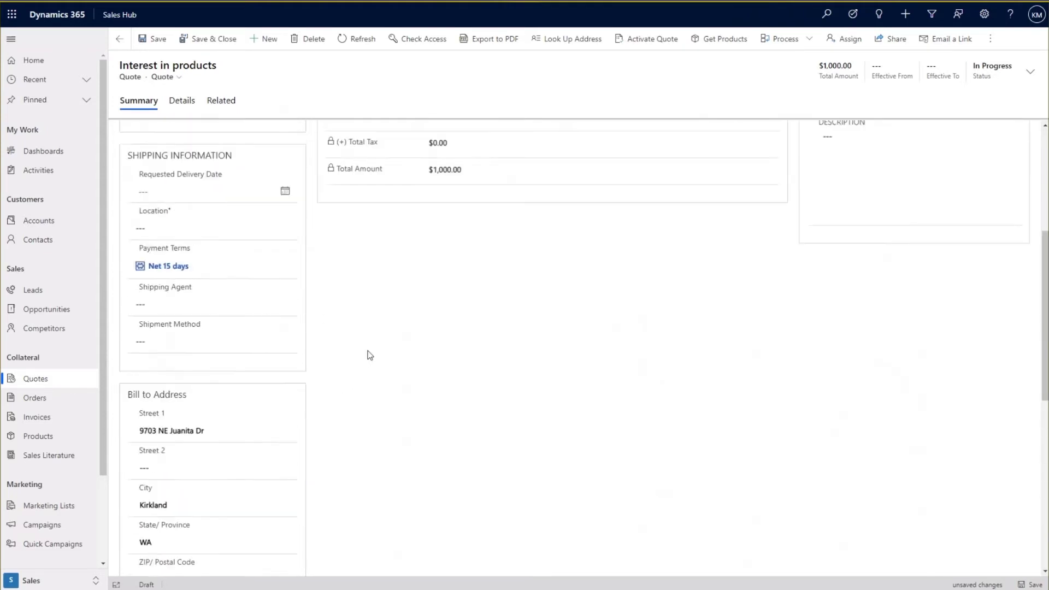
{"action": "scroll", "coordinate": [370, 356], "scroll_direction": "up", "scroll_amount": 5}
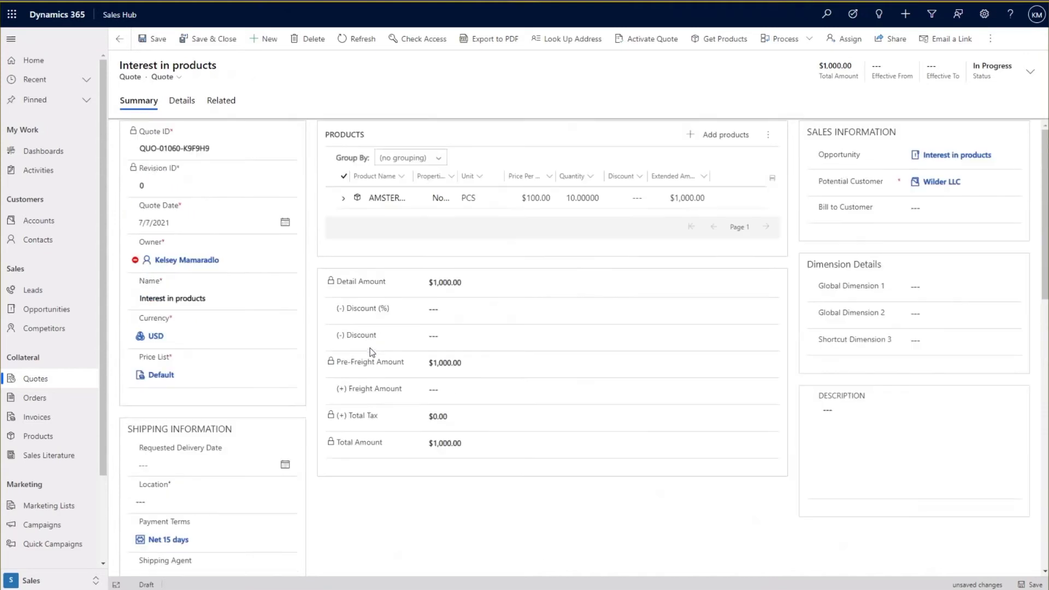
{"action": "left_click", "coordinate": [158, 43]}
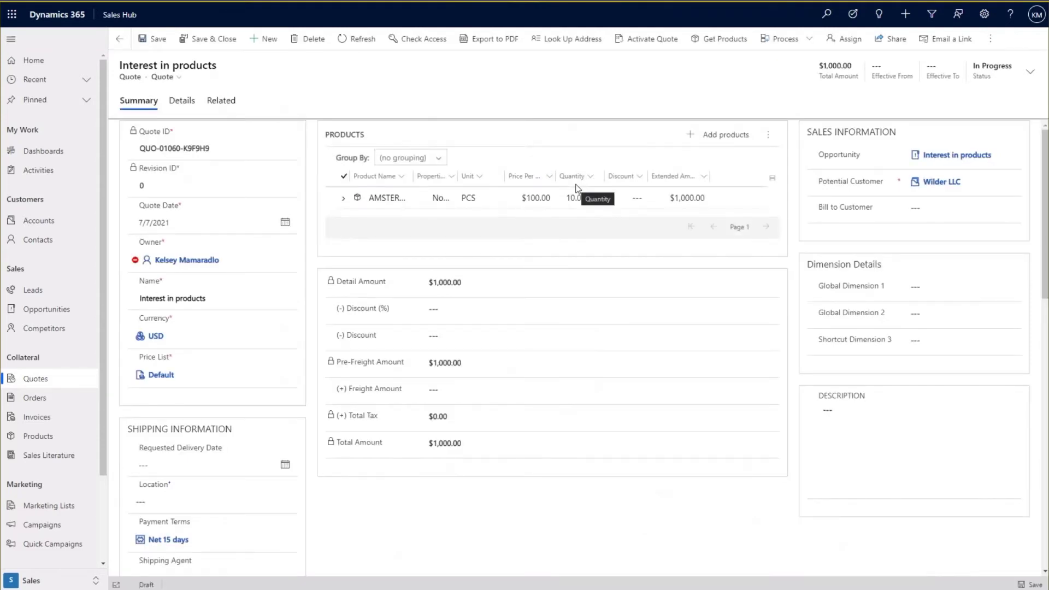
{"action": "left_click", "coordinate": [662, 48]}
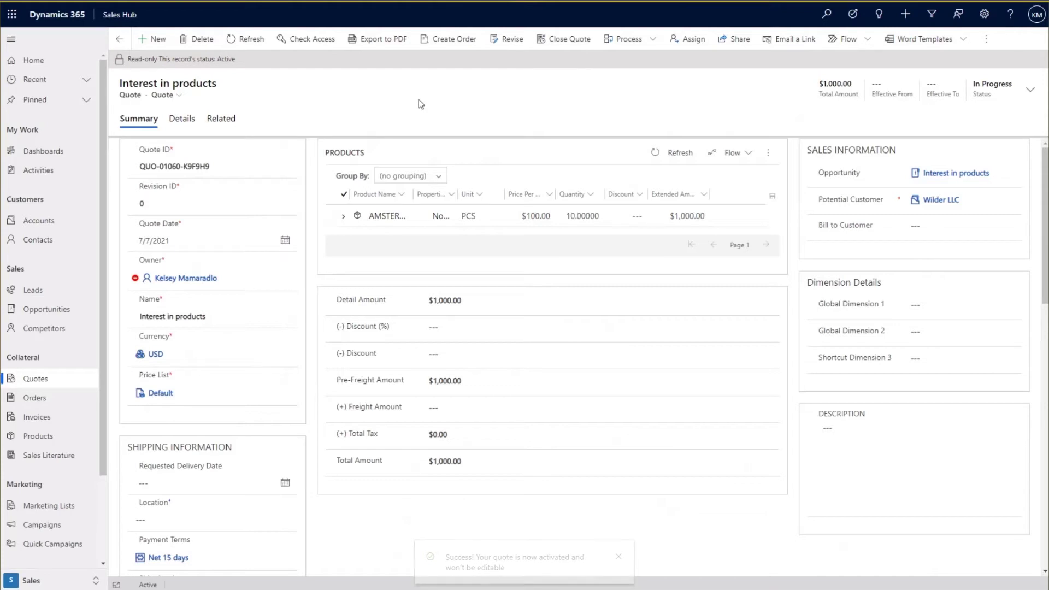
- Preview the quote's PDF export with the Quote Summary template and close the preview
{"action": "left_click", "coordinate": [388, 44]}
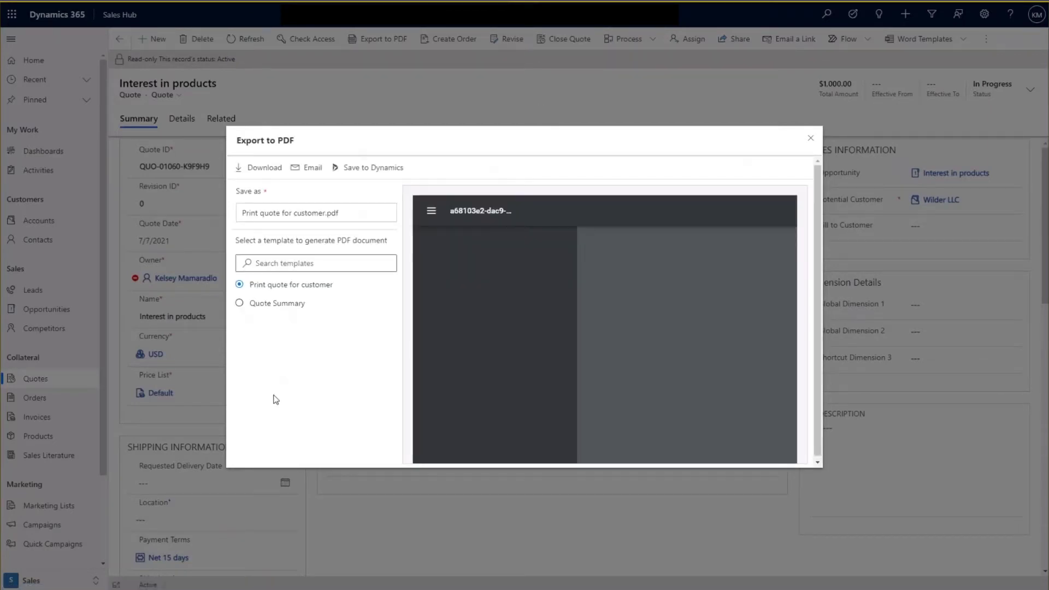
{"action": "left_click", "coordinate": [240, 304]}
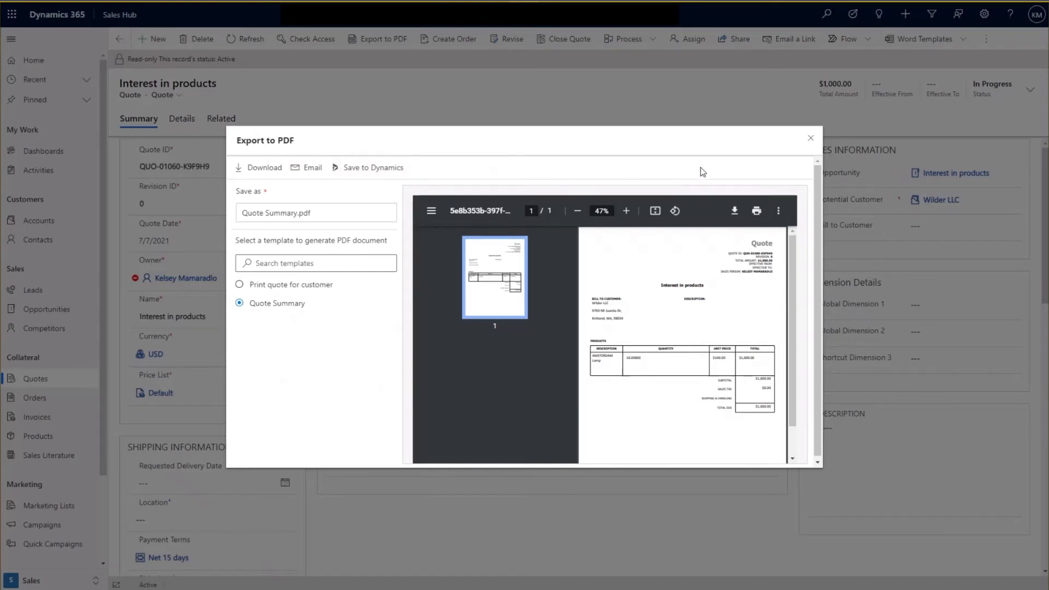
{"action": "left_click", "coordinate": [812, 140]}
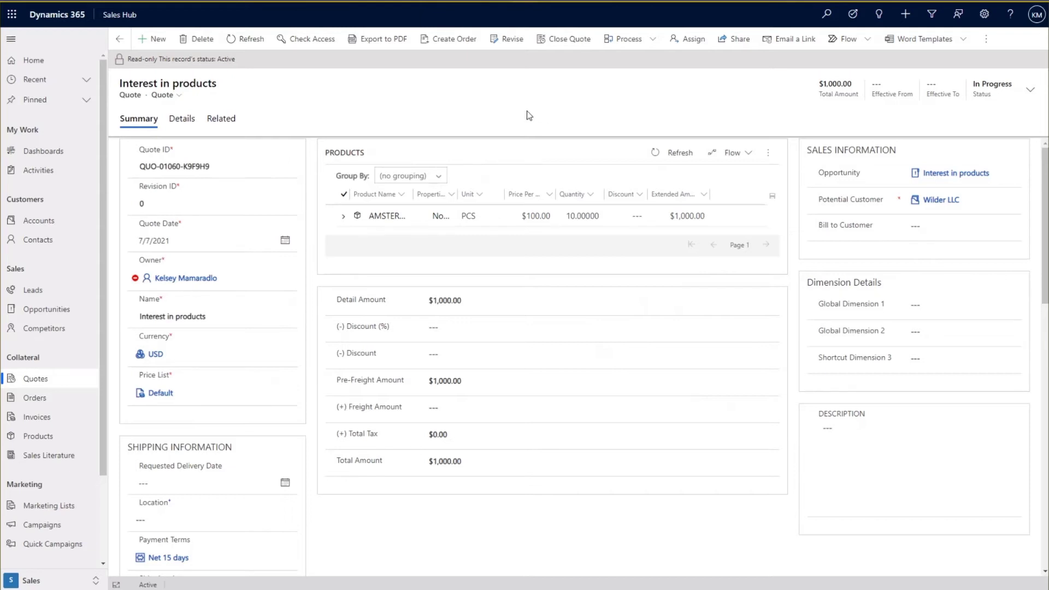
- Create an order from the won quote, closing the opportunity, and set the order date to 7/7/2021
{"action": "left_click", "coordinate": [458, 52]}
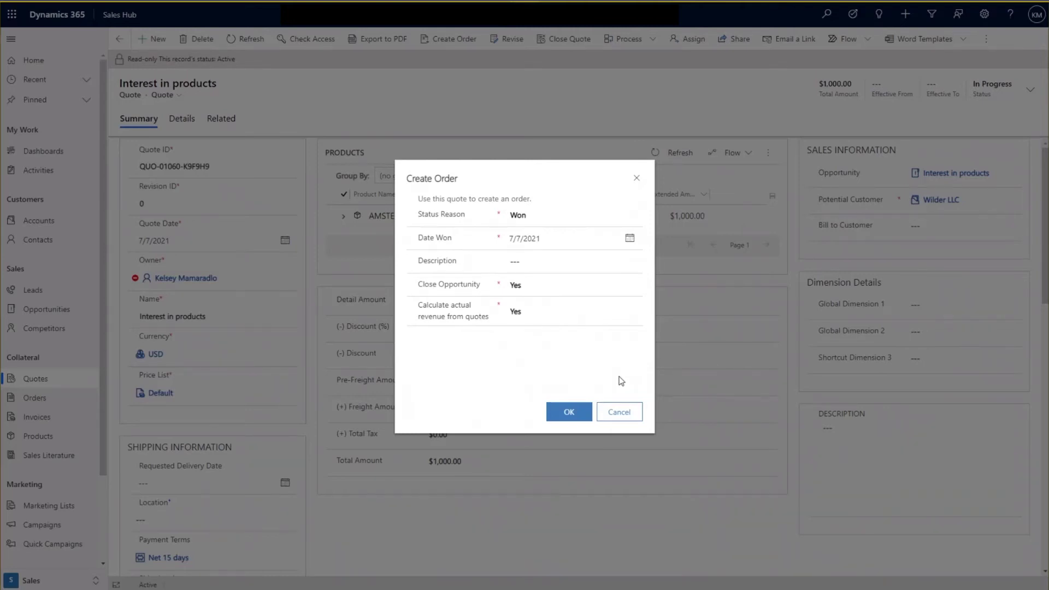
{"action": "left_click", "coordinate": [581, 416]}
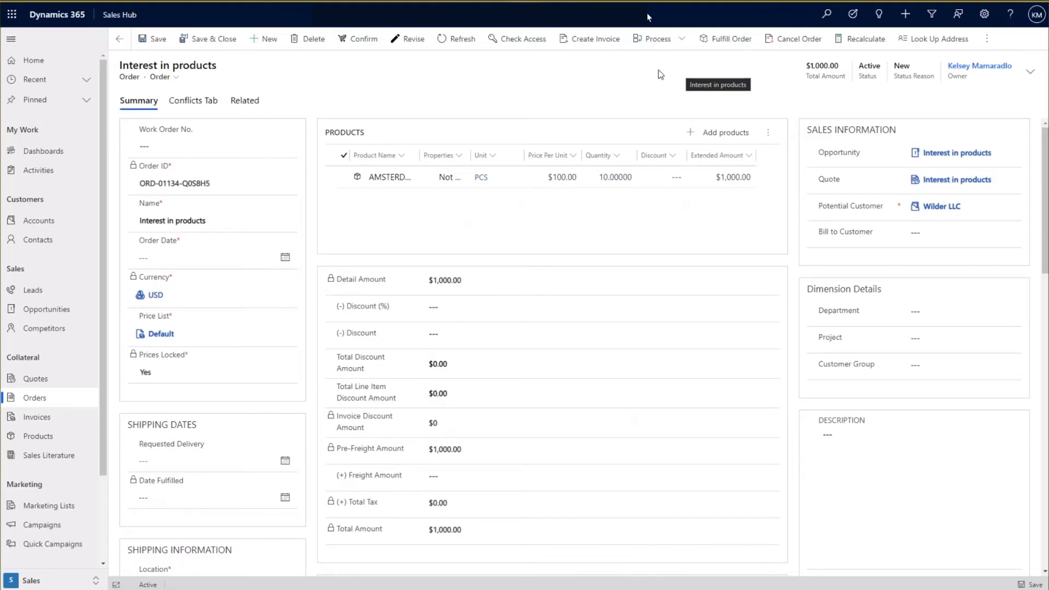
{"action": "left_click", "coordinate": [285, 258]}
{"action": "left_click", "coordinate": [191, 335]}
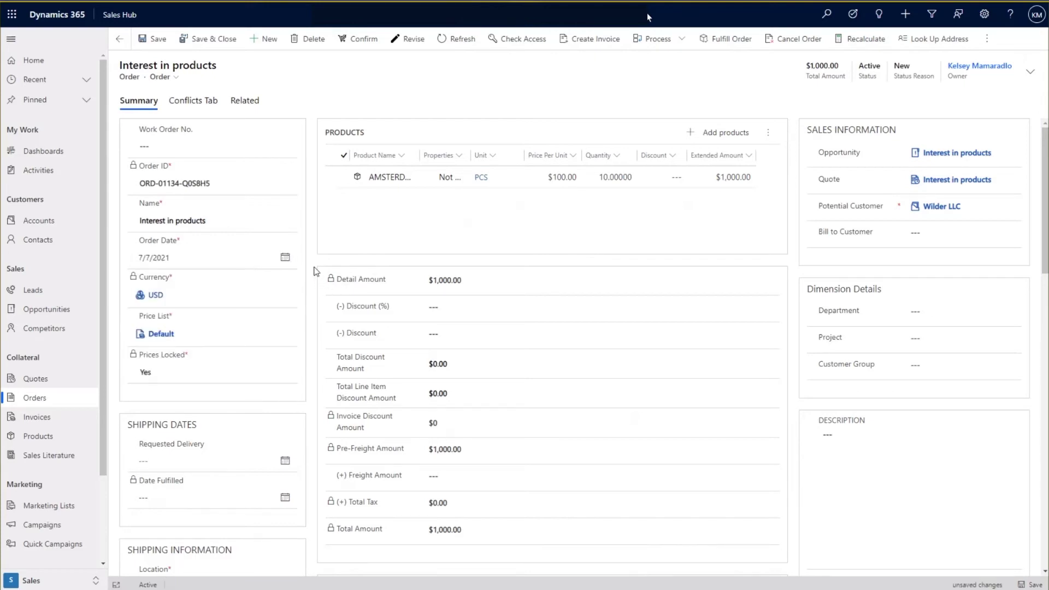
- Set the order's shipping location to MAIN
{"action": "scroll", "coordinate": [320, 282], "scroll_direction": "down", "scroll_amount": 5}
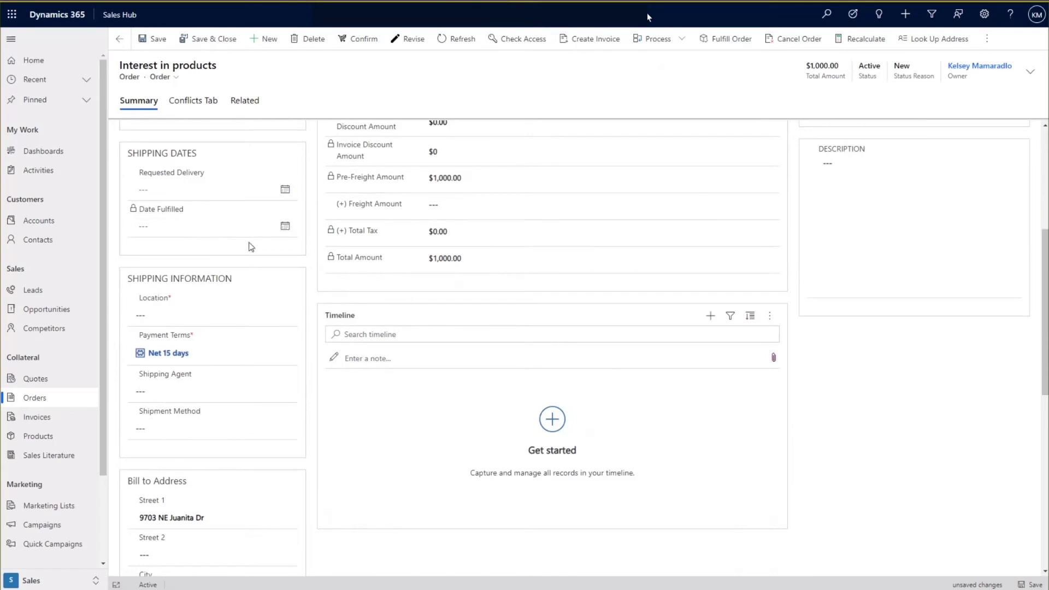
{"action": "left_click", "coordinate": [258, 313]}
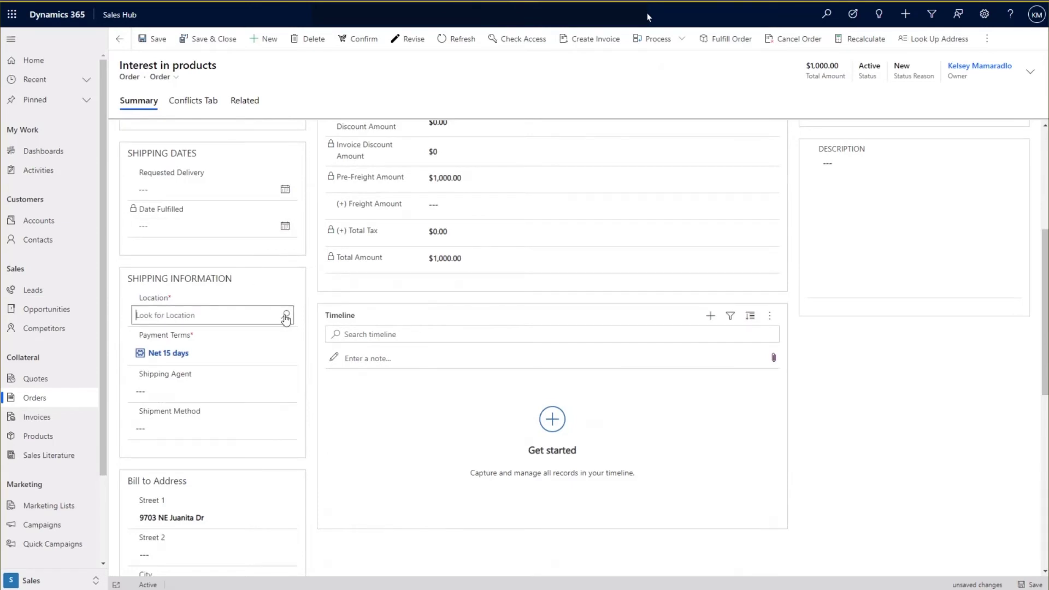
{"action": "left_click", "coordinate": [285, 317]}
{"action": "left_click", "coordinate": [244, 425]}
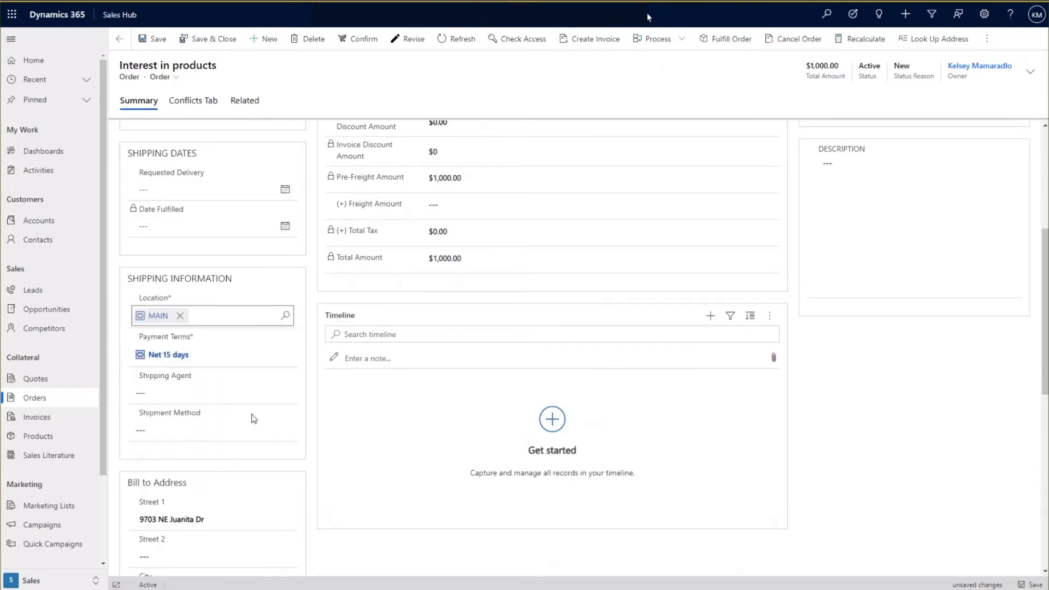
- Set the order's Customer Group dimension to SMALL
{"action": "scroll", "coordinate": [316, 365], "scroll_direction": "down", "scroll_amount": 2}
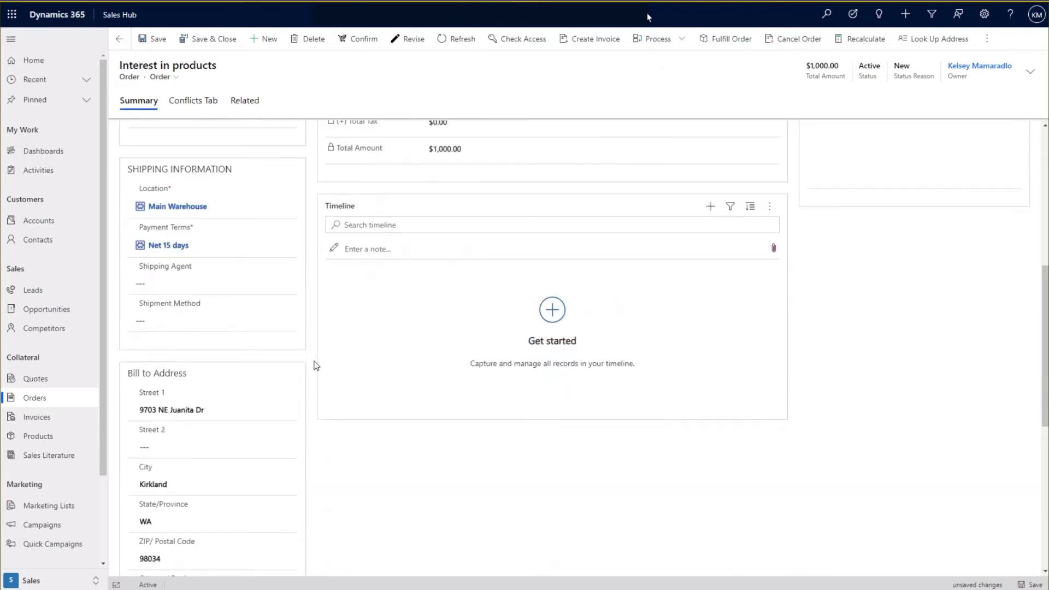
{"action": "scroll", "coordinate": [315, 421], "scroll_direction": "down", "scroll_amount": 4}
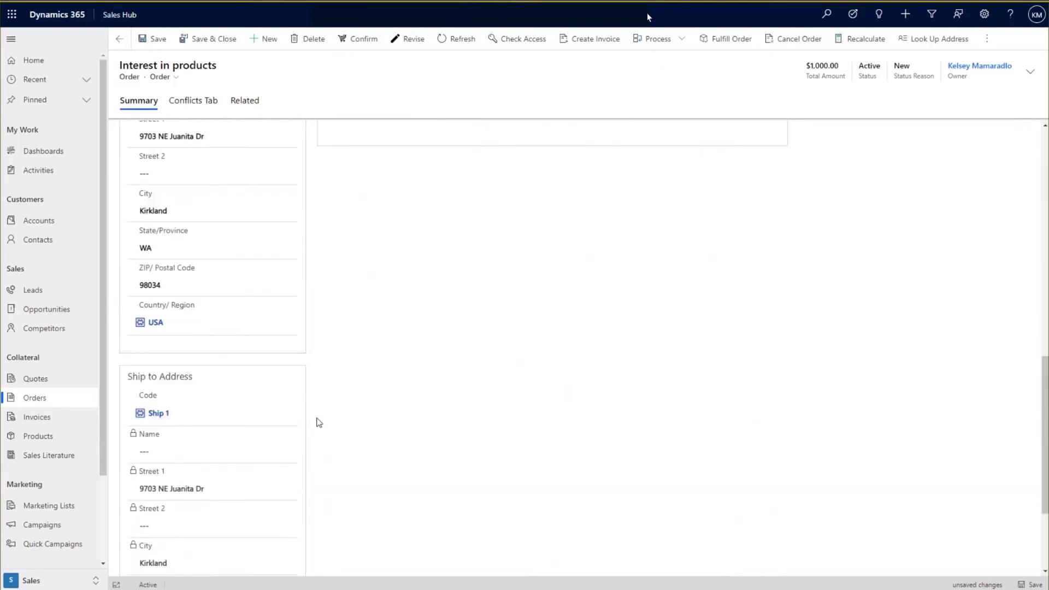
{"action": "scroll", "coordinate": [350, 417], "scroll_direction": "up", "scroll_amount": 4}
{"action": "scroll", "coordinate": [350, 417], "scroll_direction": "up", "scroll_amount": 6}
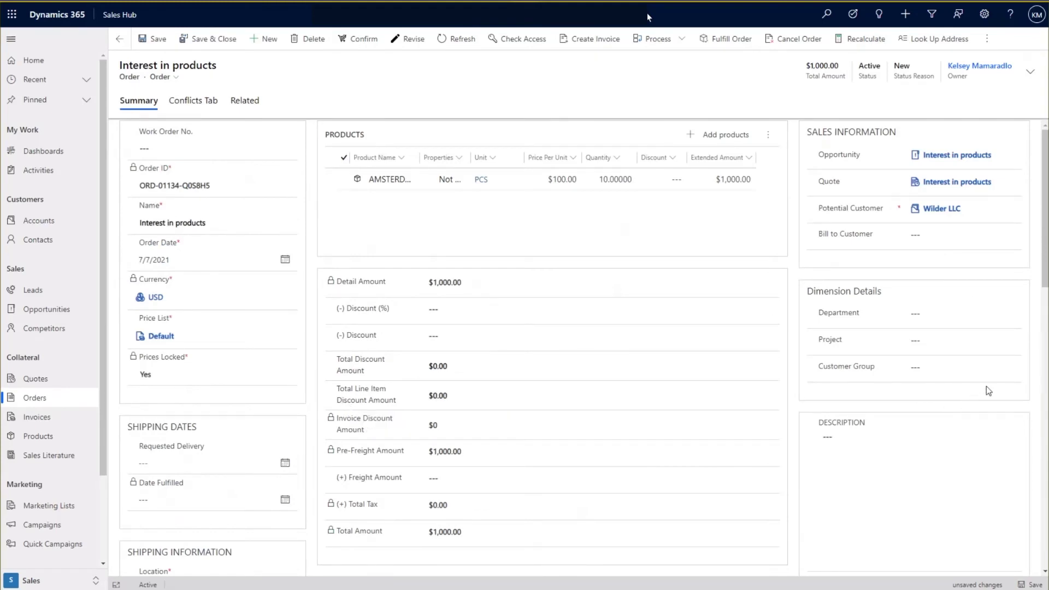
{"action": "left_click", "coordinate": [1014, 369]}
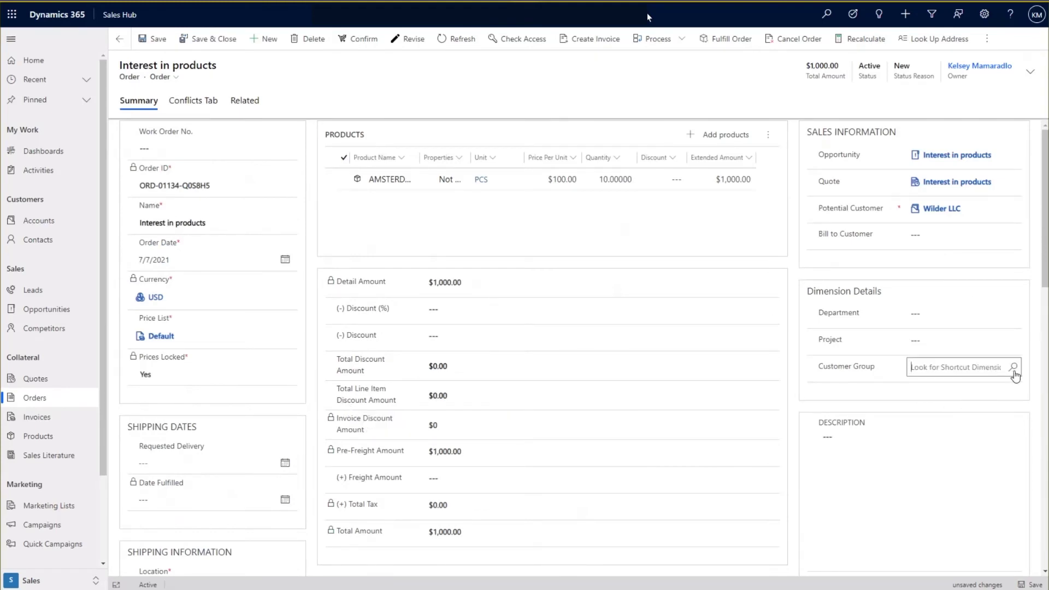
{"action": "left_click", "coordinate": [914, 477]}
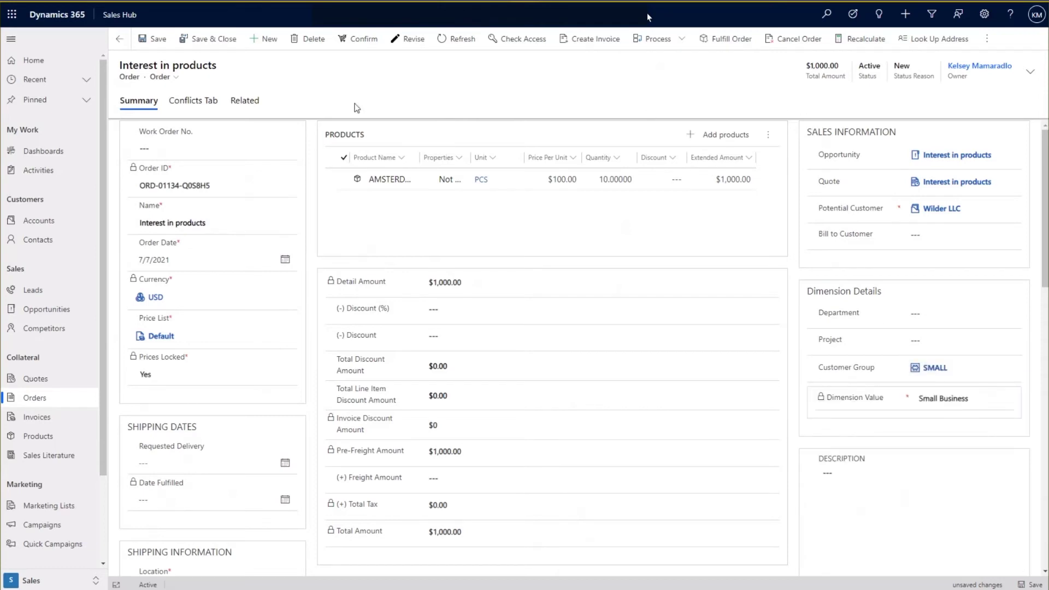
- Save the order and confirm it
{"action": "left_click", "coordinate": [166, 50]}
{"action": "left_click", "coordinate": [364, 48]}
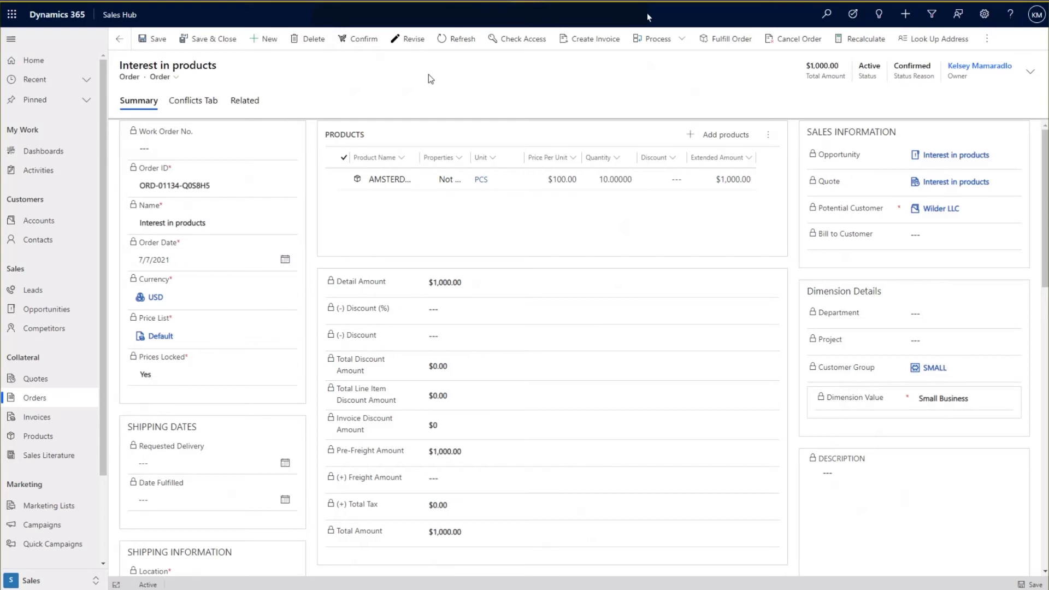
{"action": "left_click", "coordinate": [417, 45]}
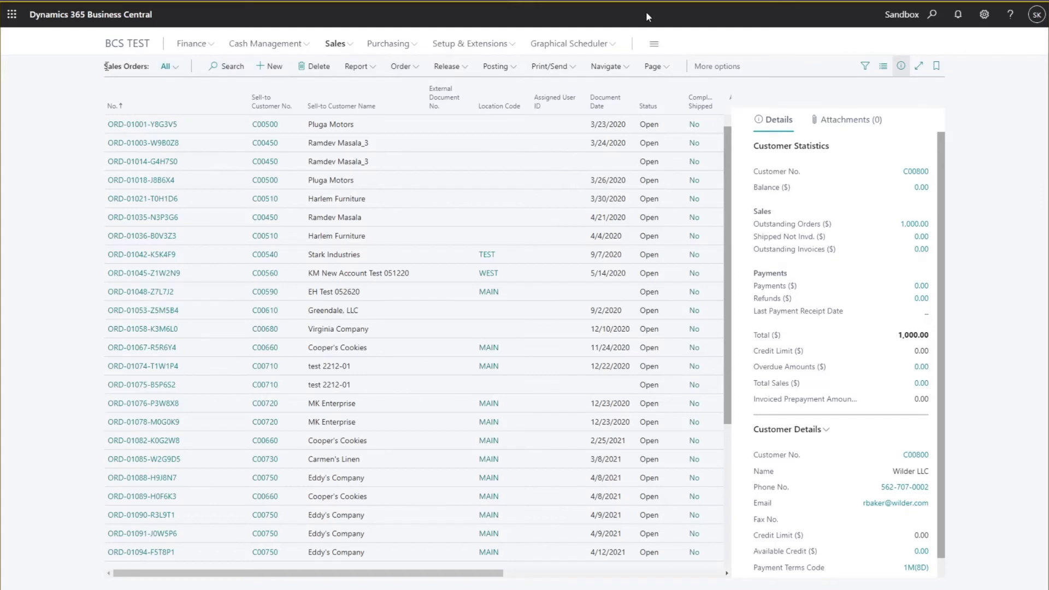
- Switch to Business Central and search the sales orders for the confirmed order's number to open its record
{"action": "left_click", "coordinate": [220, 66]}
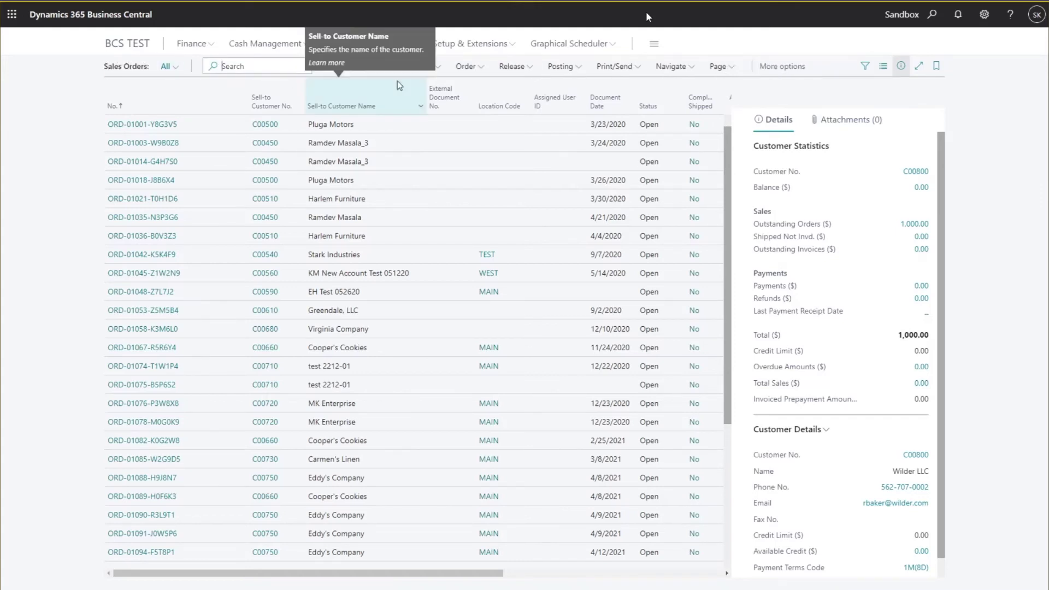
{"action": "type", "text": "1134"}
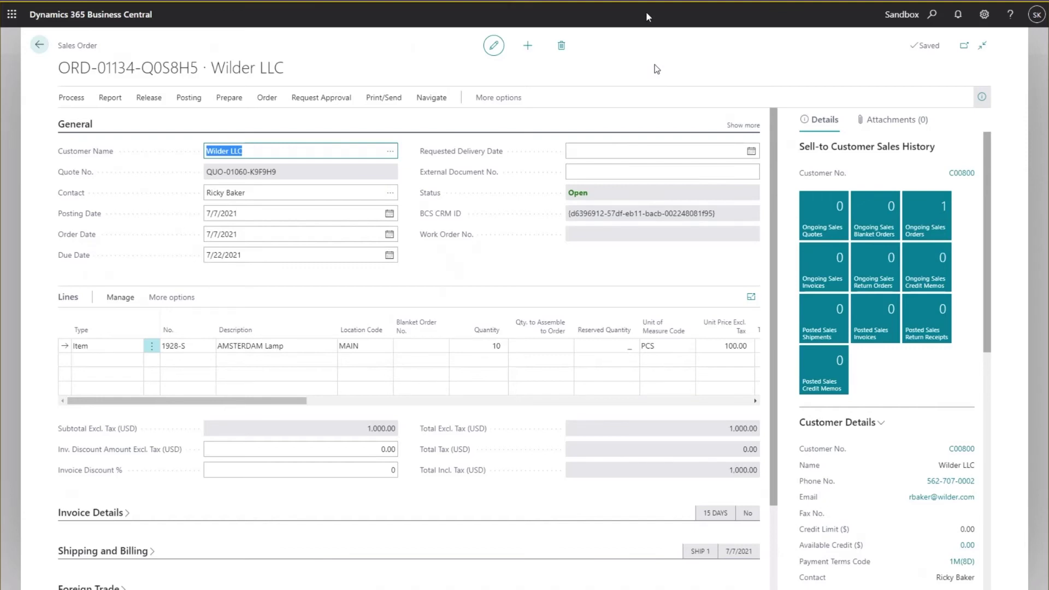
- Post the Wilder LLC sales order with Ship and Invoice, and open the posted sales invoice to highlight its number
{"action": "left_click", "coordinate": [188, 100]}
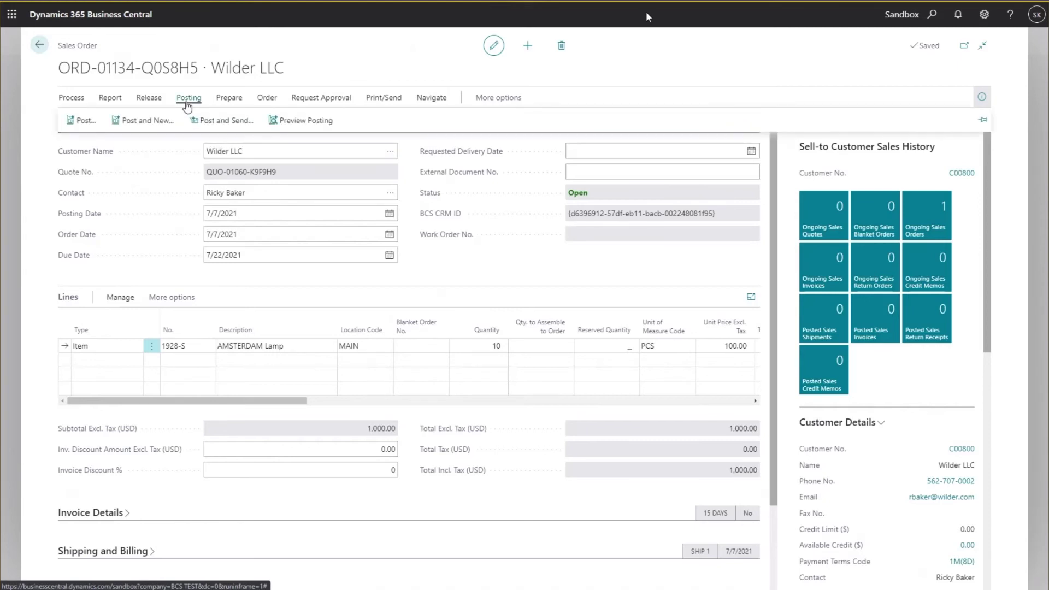
{"action": "left_click", "coordinate": [85, 120]}
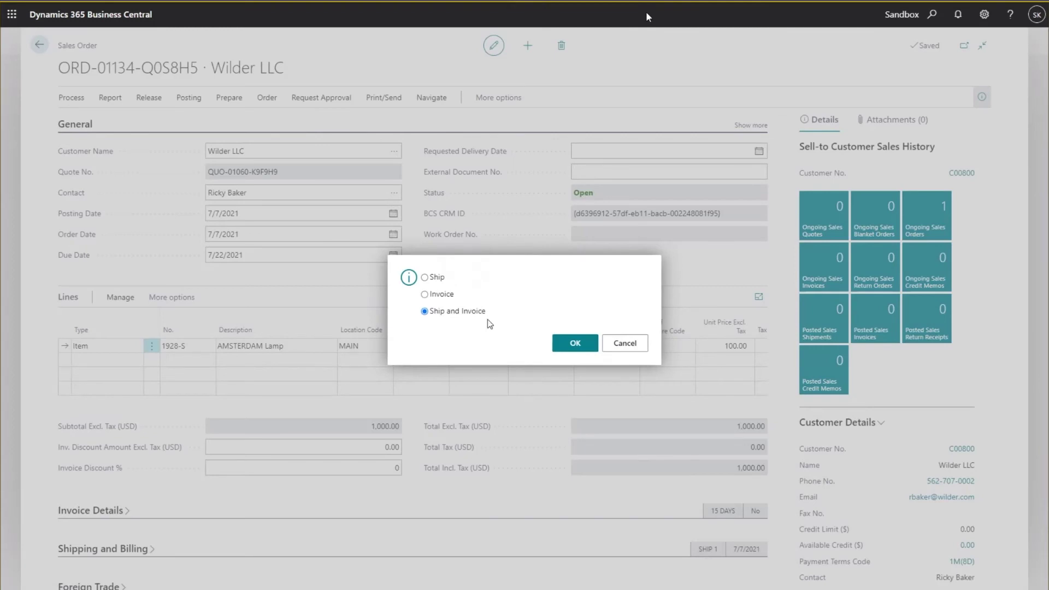
{"action": "left_click", "coordinate": [582, 346]}
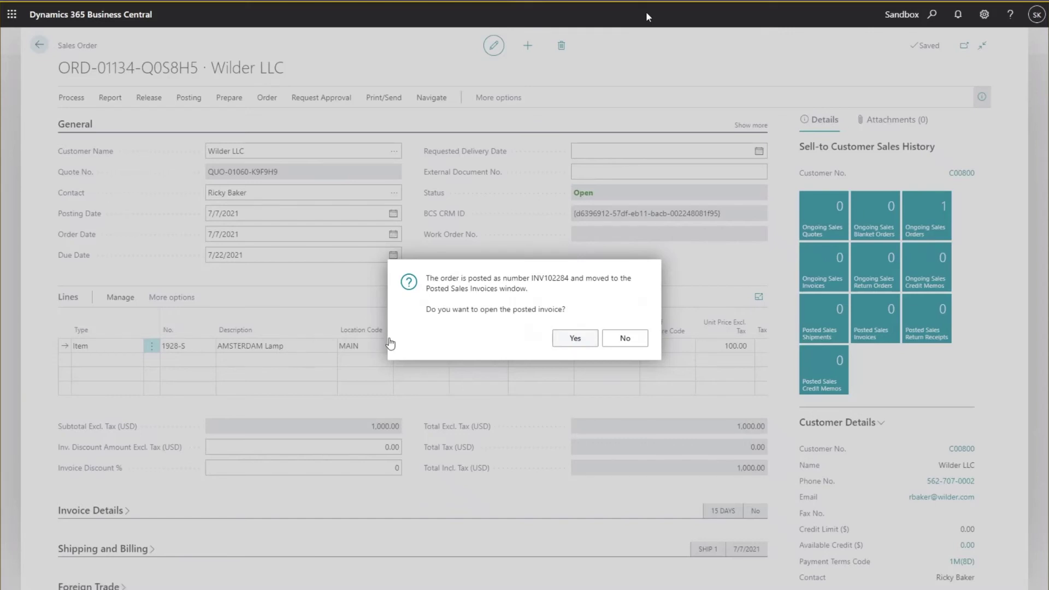
{"action": "key", "text": "Return"}
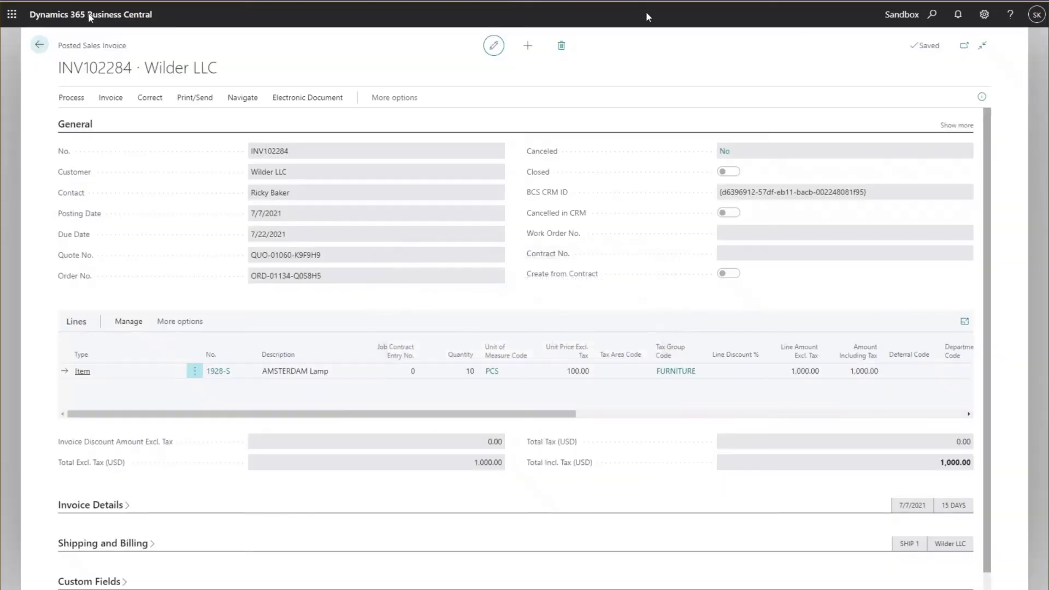
{"action": "double_click", "coordinate": [102, 70]}
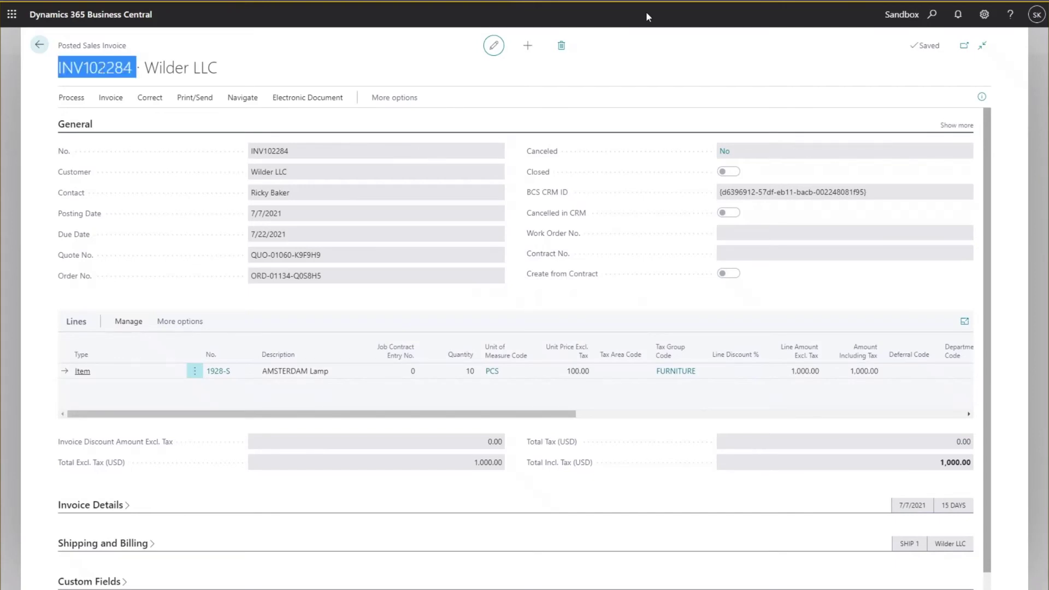
- Switch back to the Sales Hub and open the Wilder LLC invoice from My Invoices
{"action": "left_click", "coordinate": [648, 17]}
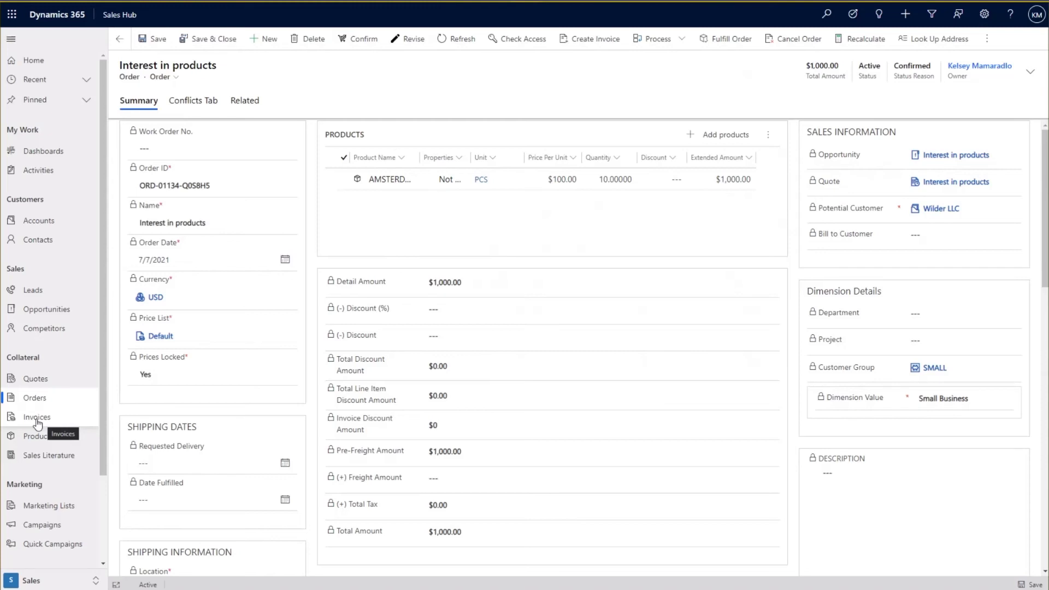
{"action": "left_click", "coordinate": [36, 420]}
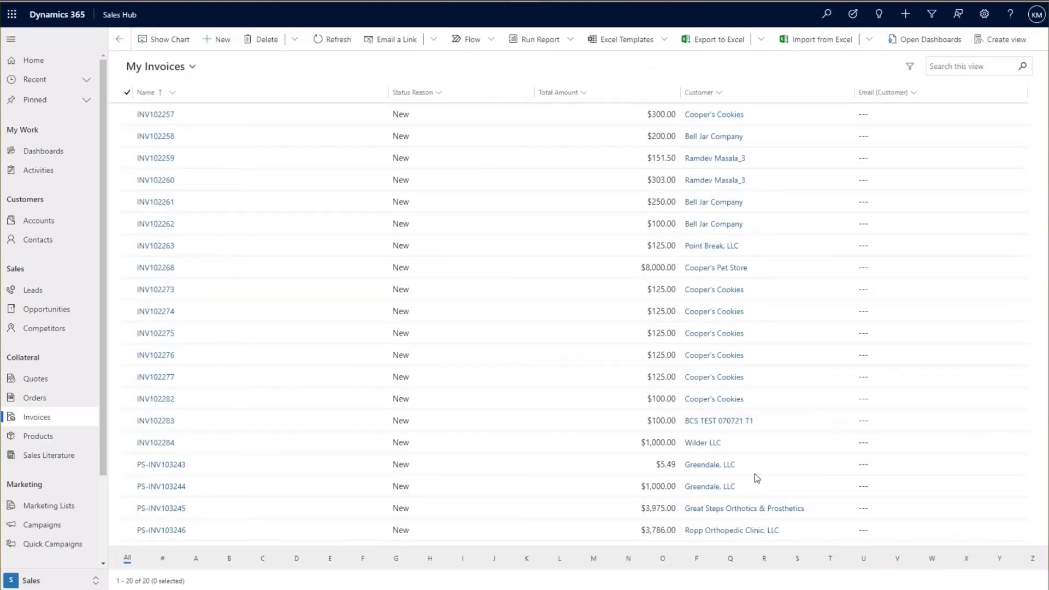
{"action": "left_click", "coordinate": [163, 450]}
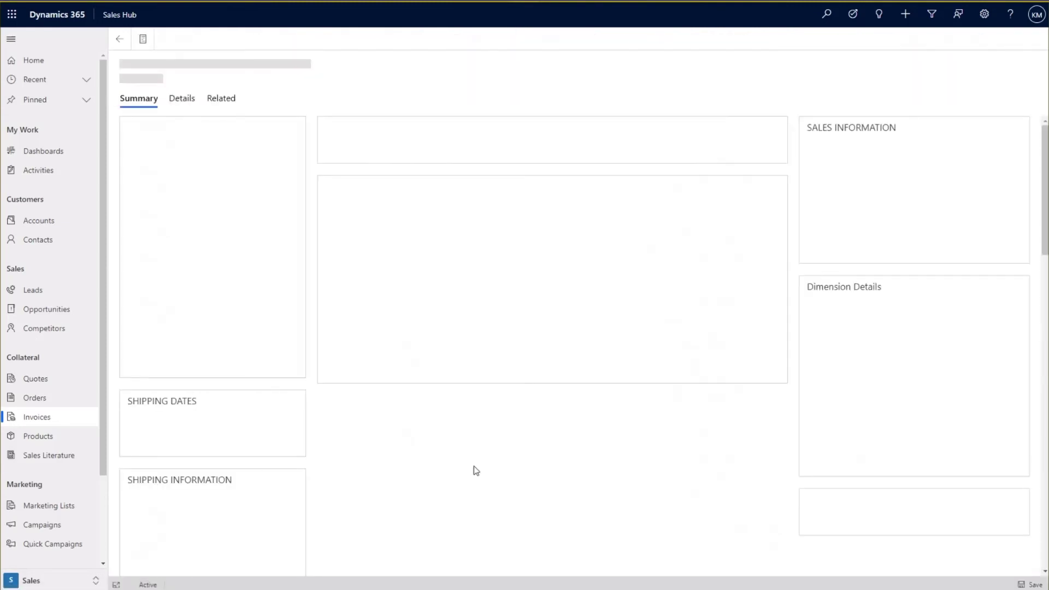
- Open the Wilder LLC account from the invoice and examine the invoice entry in its customer ledger
{"action": "left_click", "coordinate": [945, 221]}
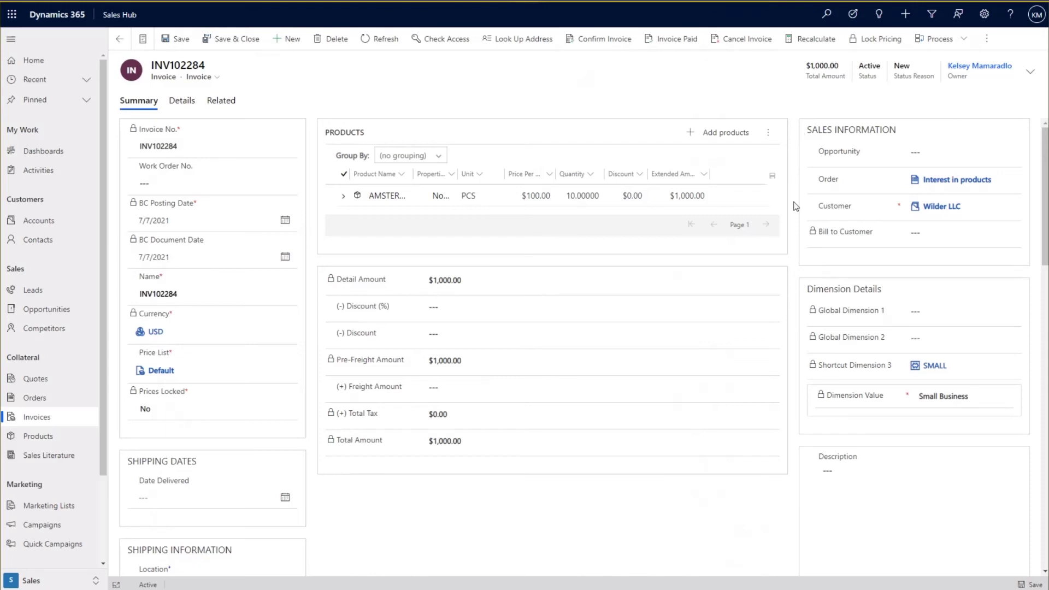
{"action": "left_click", "coordinate": [942, 212]}
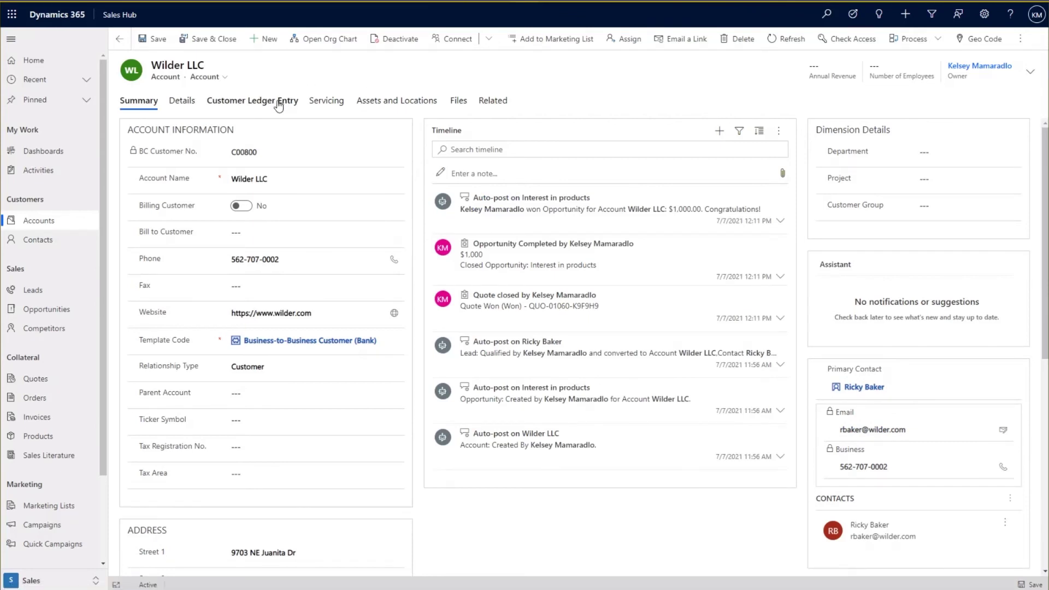
{"action": "left_click", "coordinate": [279, 105]}
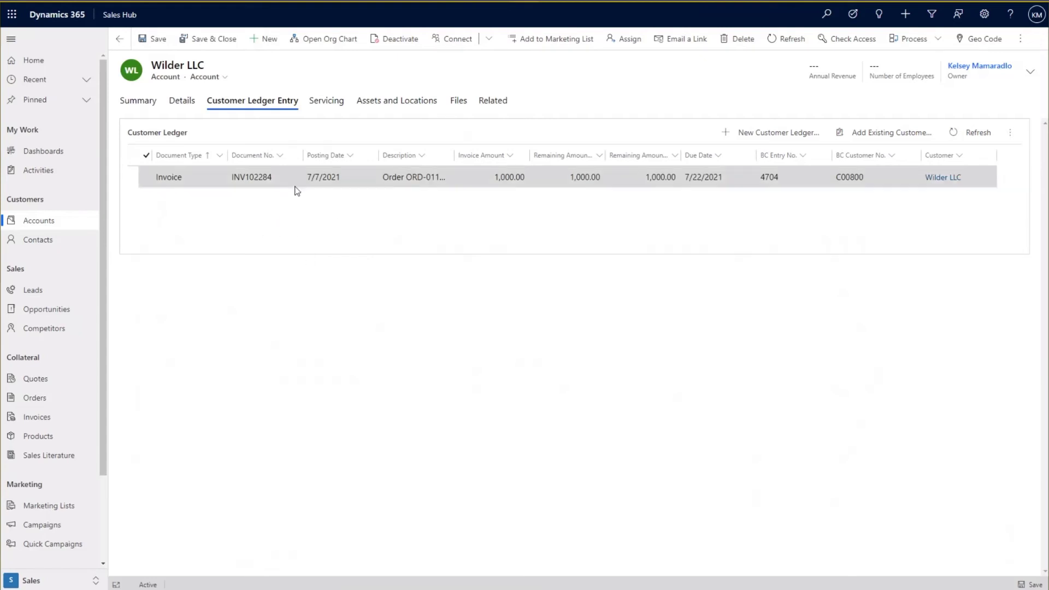
{"action": "left_click", "coordinate": [217, 178]}
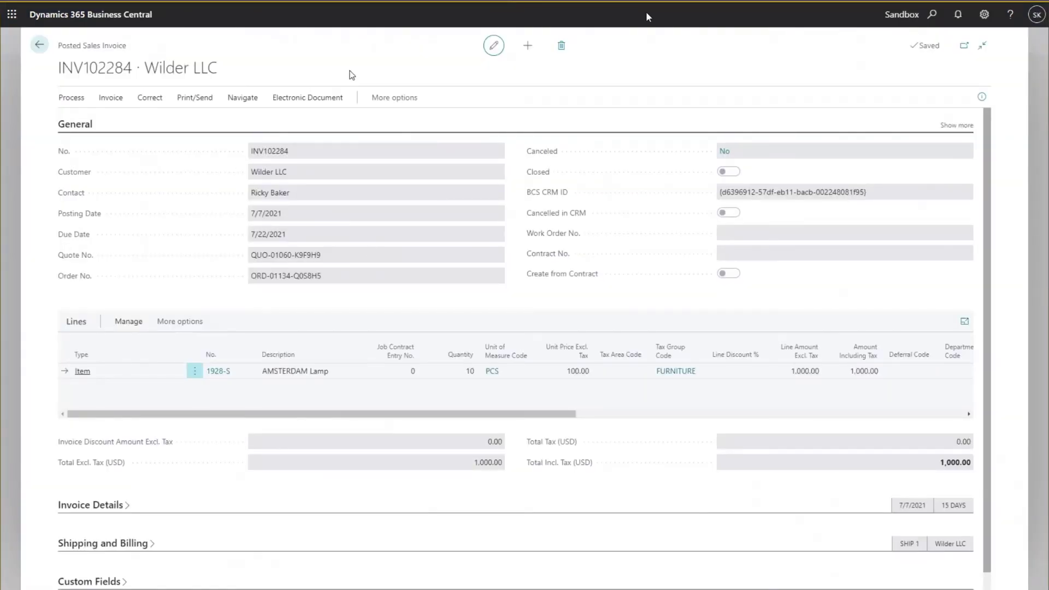
- Switch to Business Central, leave the posted invoice, and open the GENERAL cash receipt journal batch
{"action": "left_click", "coordinate": [41, 46]}
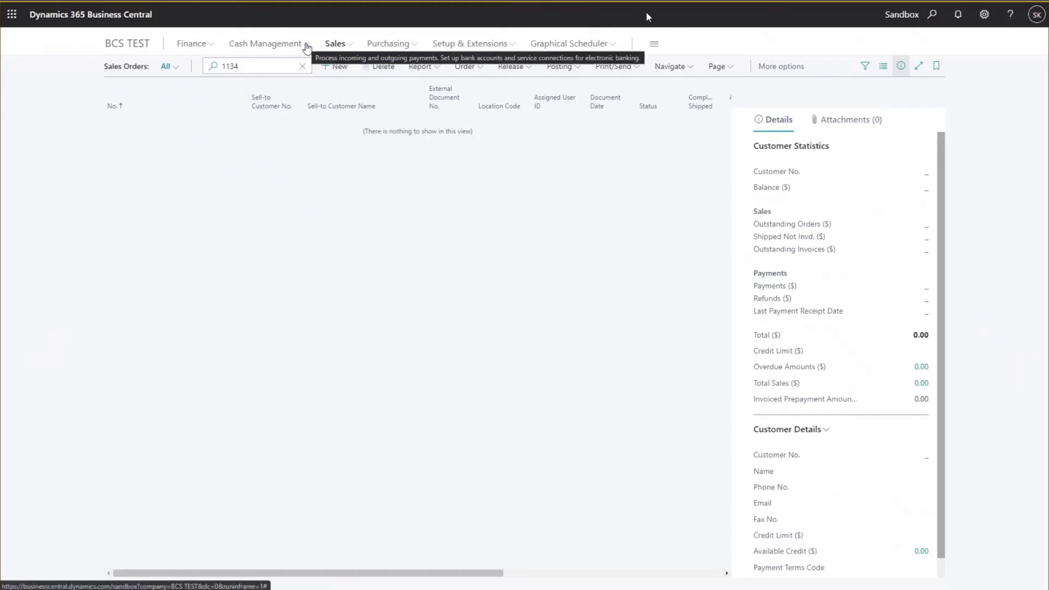
{"action": "left_click", "coordinate": [305, 46]}
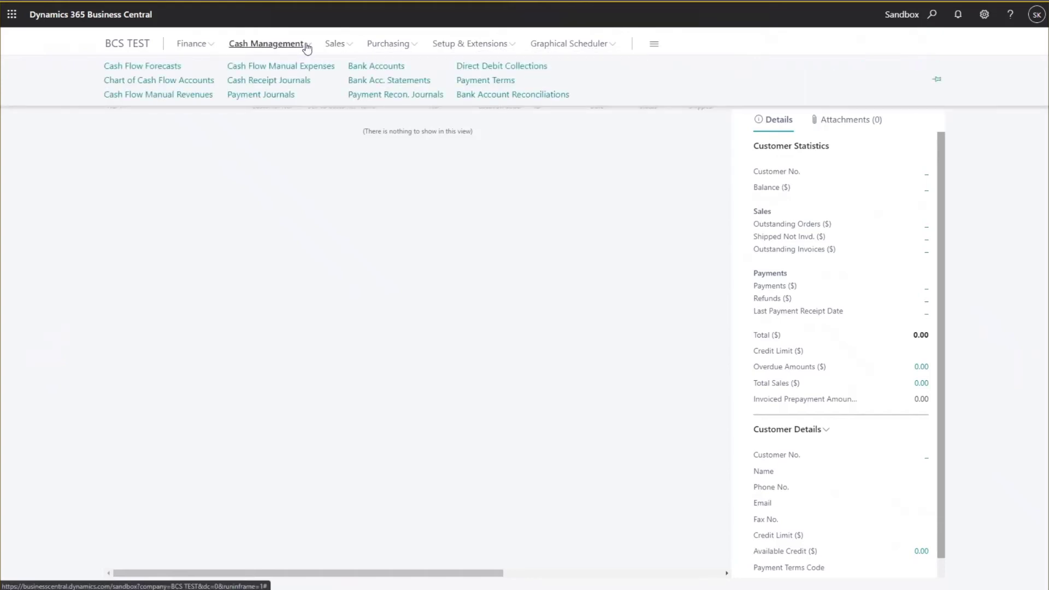
{"action": "left_click", "coordinate": [301, 81]}
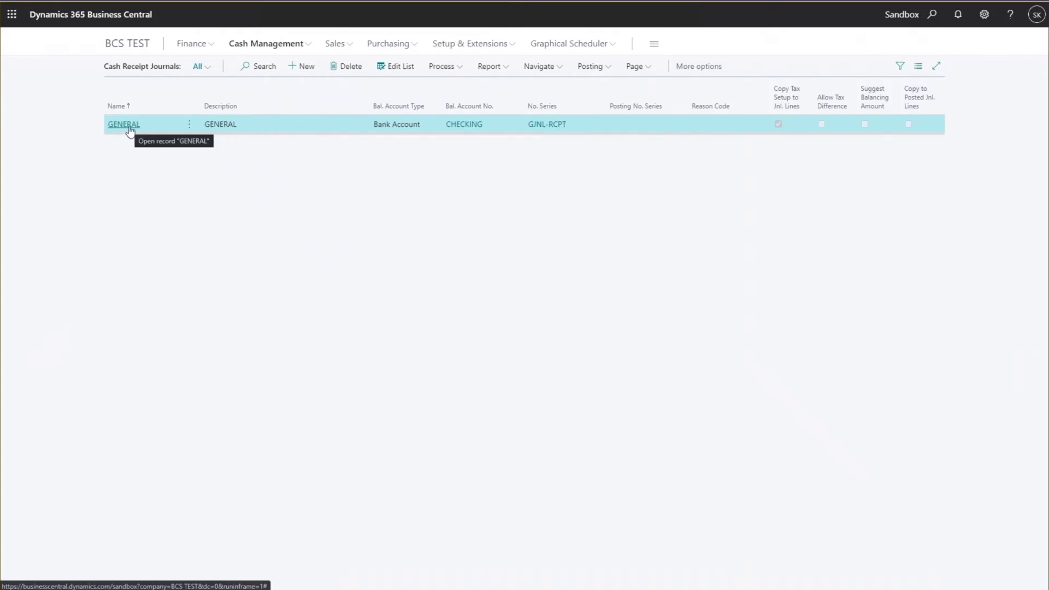
{"action": "left_click", "coordinate": [130, 131]}
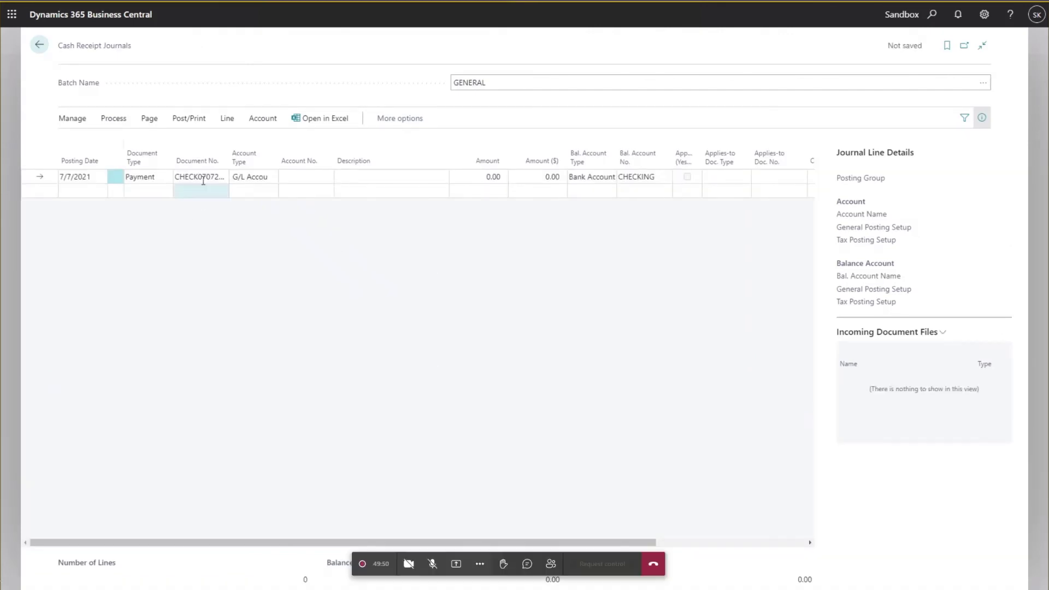
- Set the payment line's account type to Customer and select Wilder LLC as the account
{"action": "left_click", "coordinate": [203, 177]}
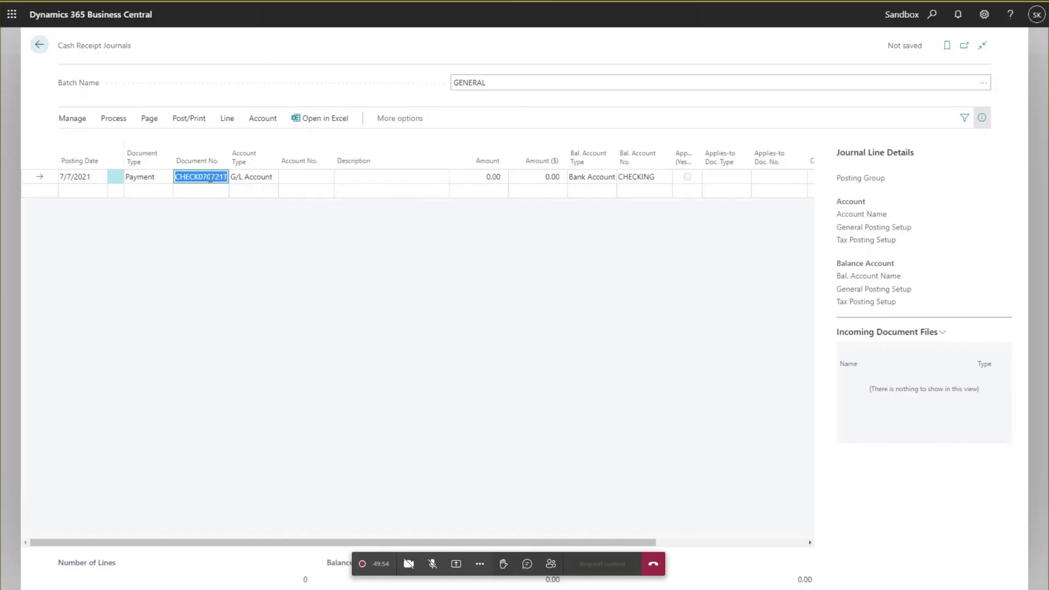
{"action": "left_click", "coordinate": [261, 178]}
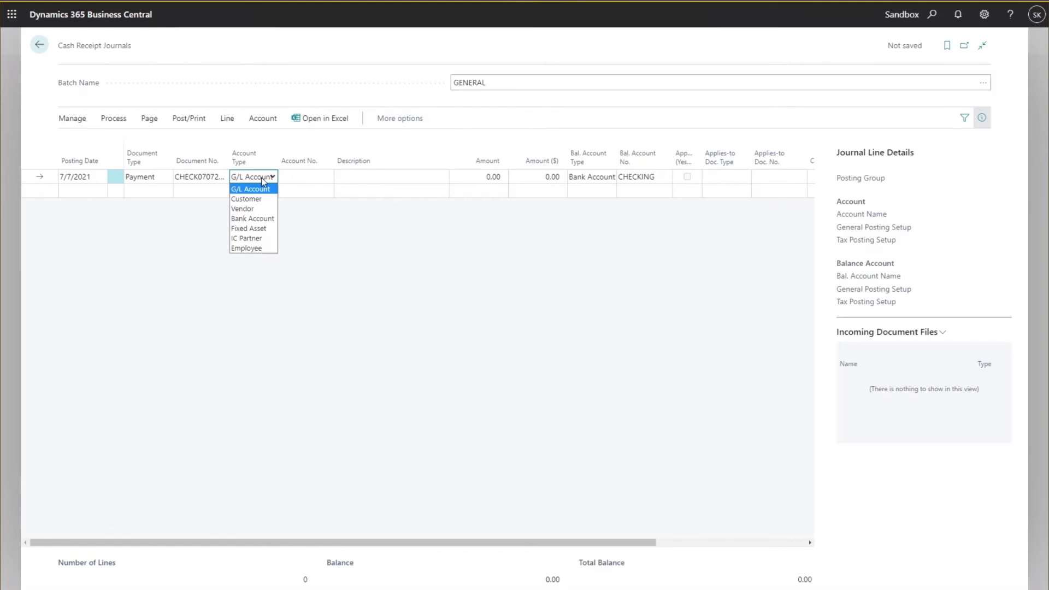
{"action": "left_click", "coordinate": [259, 199]}
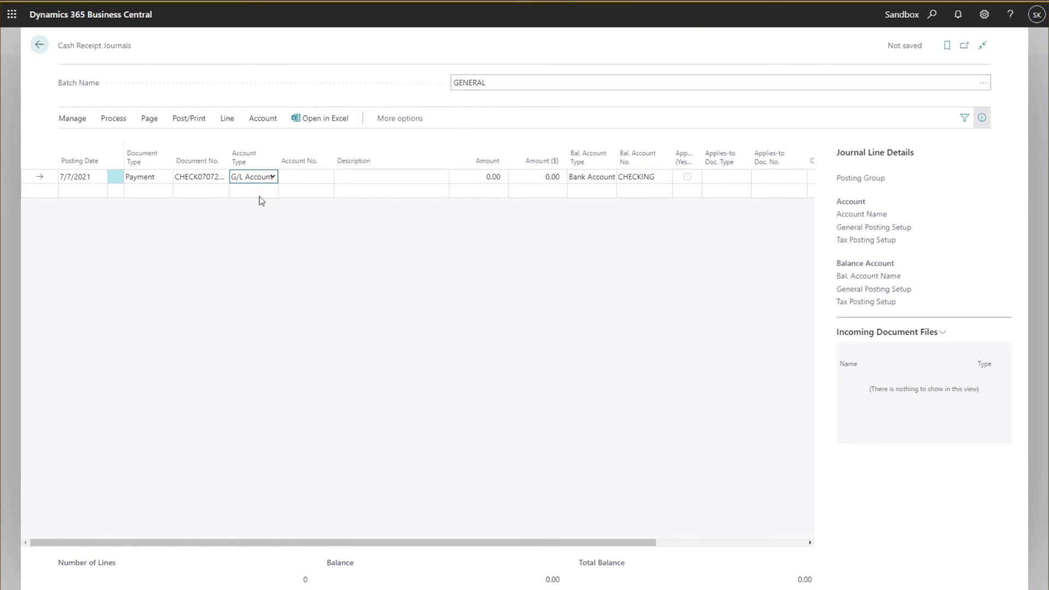
{"action": "left_click", "coordinate": [307, 176]}
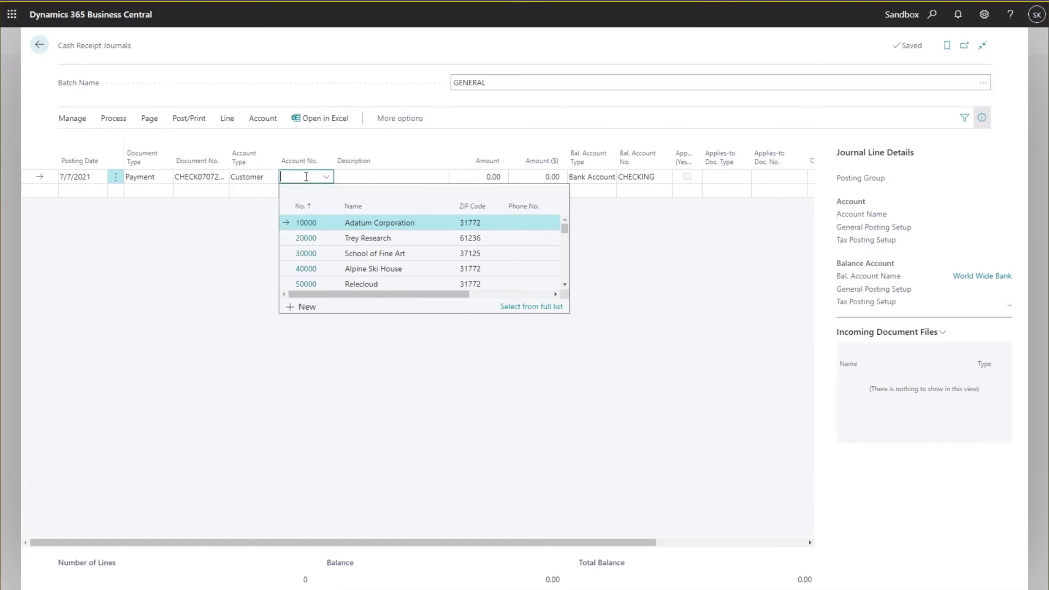
{"action": "type", "text": "wilder"}
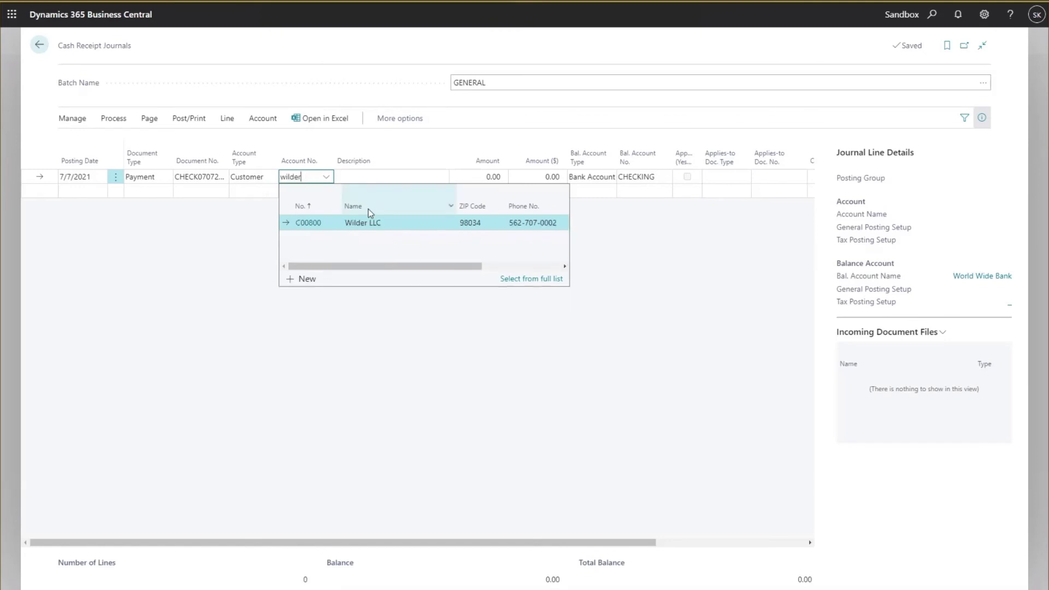
{"action": "left_click", "coordinate": [377, 223]}
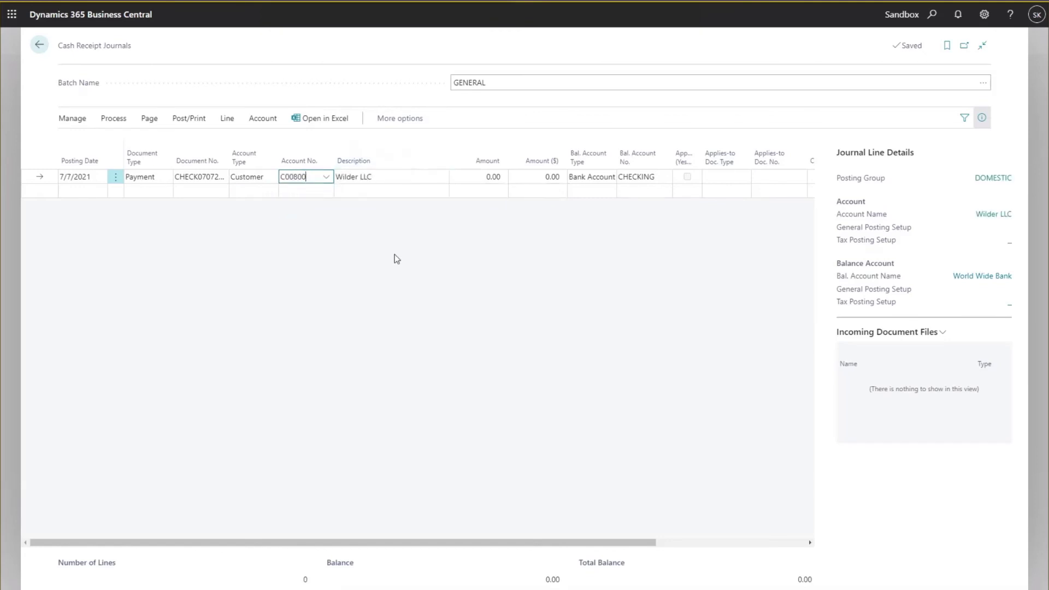
{"action": "left_click", "coordinate": [435, 222]}
{"action": "left_click", "coordinate": [114, 119]}
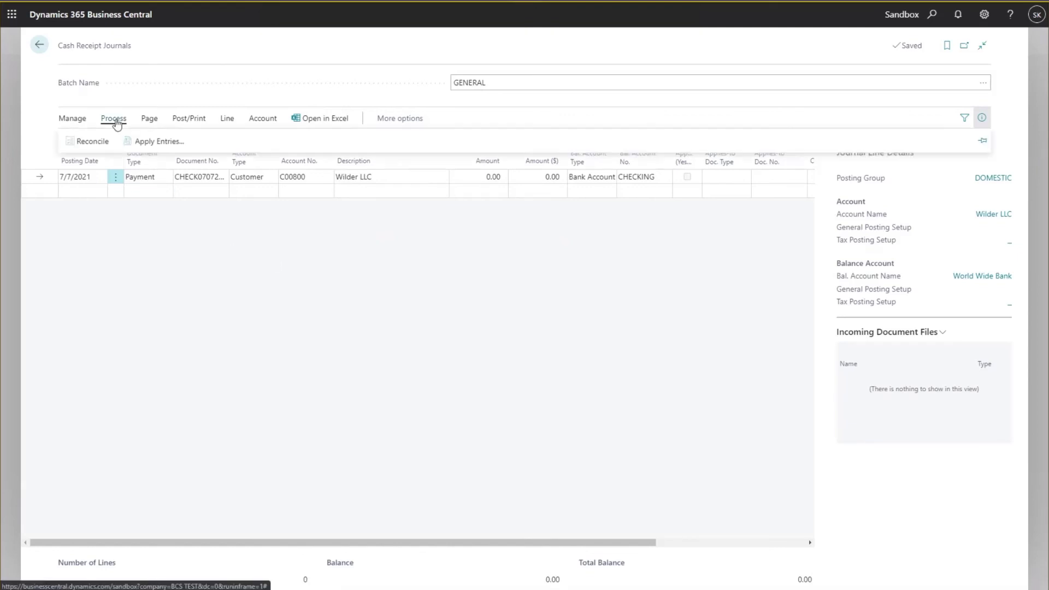
{"action": "left_click", "coordinate": [159, 142]}
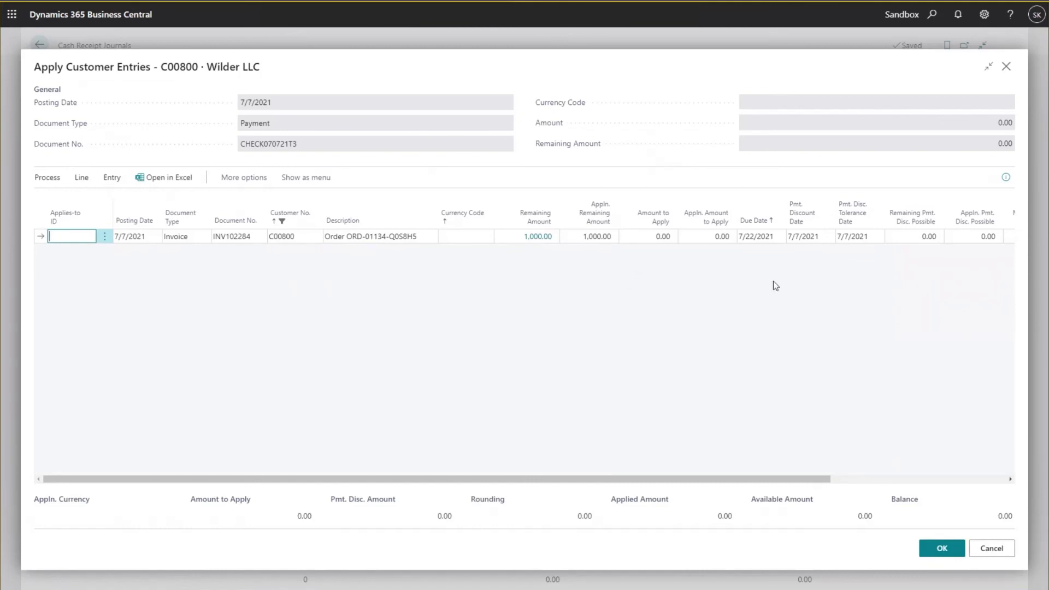
{"action": "left_click", "coordinate": [952, 552]}
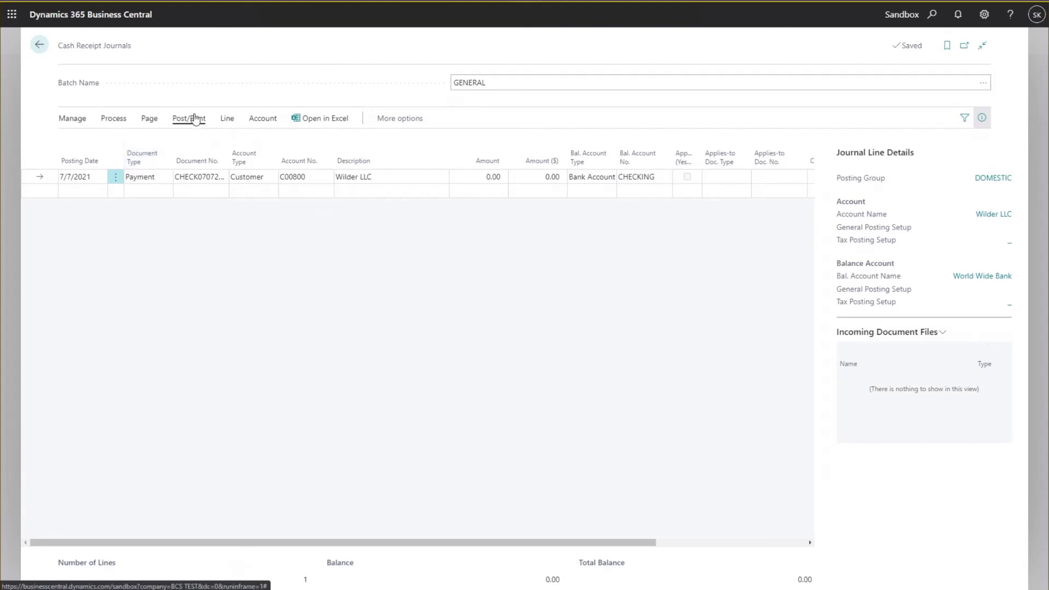
{"action": "left_click", "coordinate": [196, 119]}
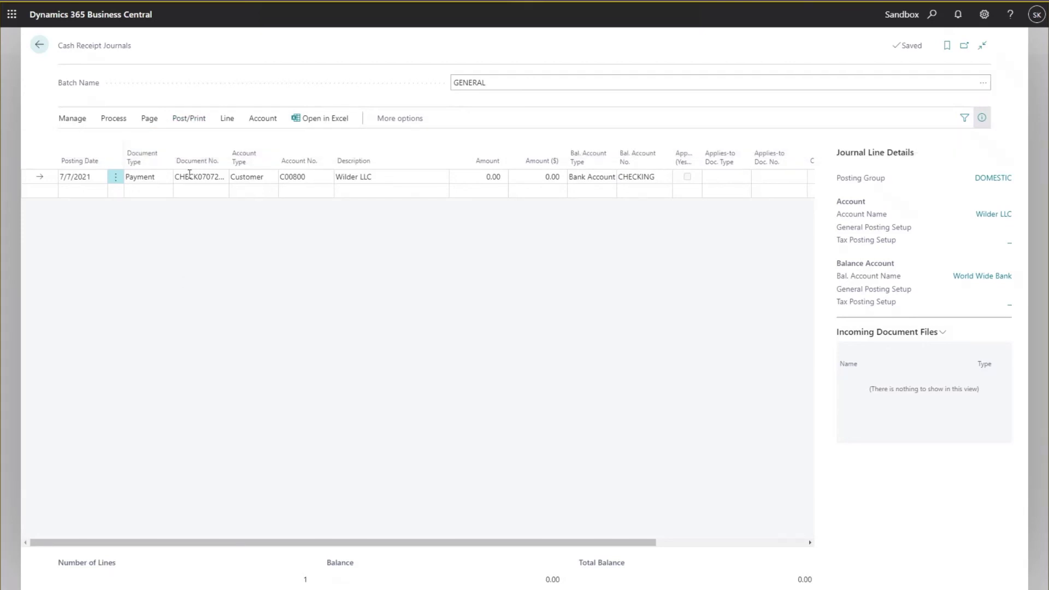
- Apply the Wilder LLC payment line to the customer's open invoice with an amount to apply of 1000
{"action": "left_click", "coordinate": [115, 121]}
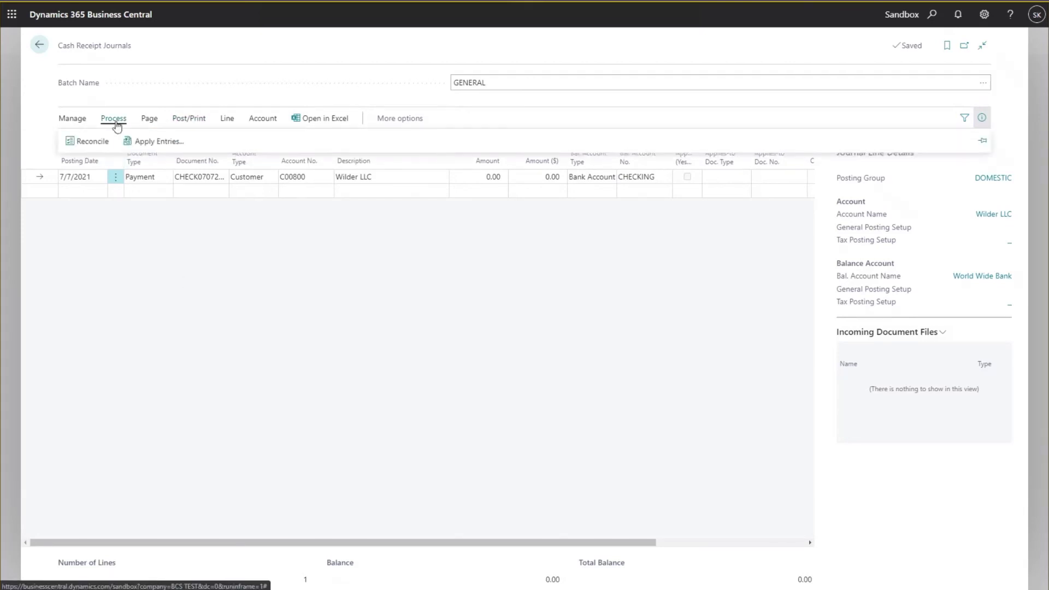
{"action": "left_click", "coordinate": [151, 145]}
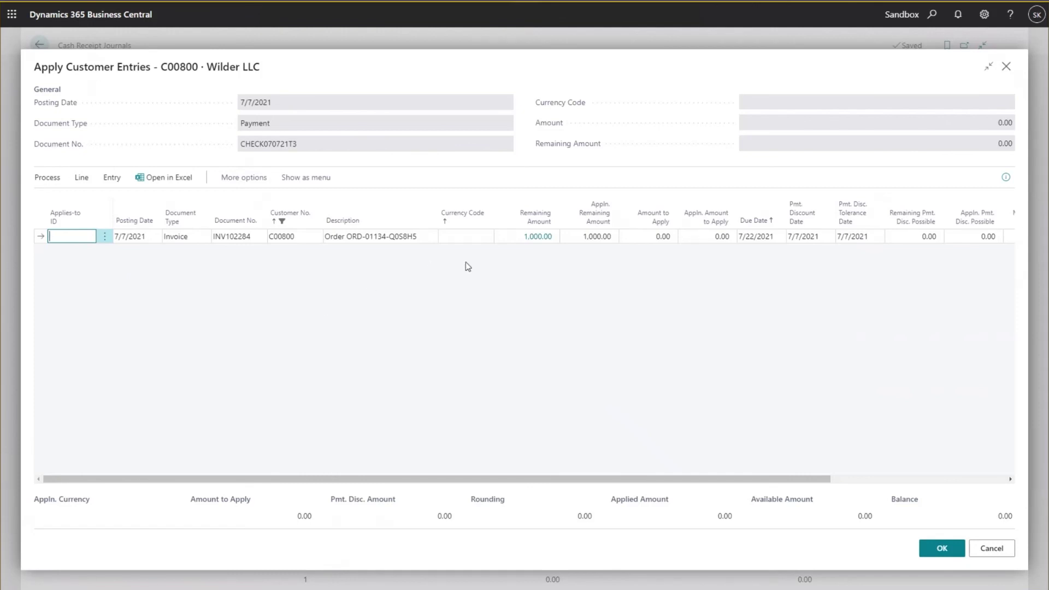
{"action": "left_click", "coordinate": [654, 236]}
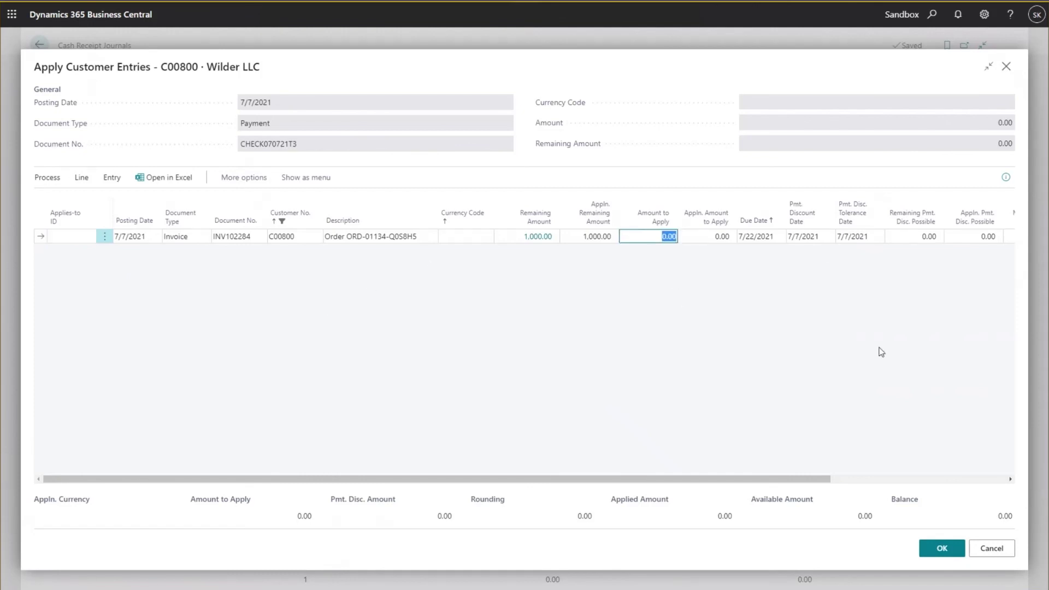
{"action": "type", "text": "1000"}
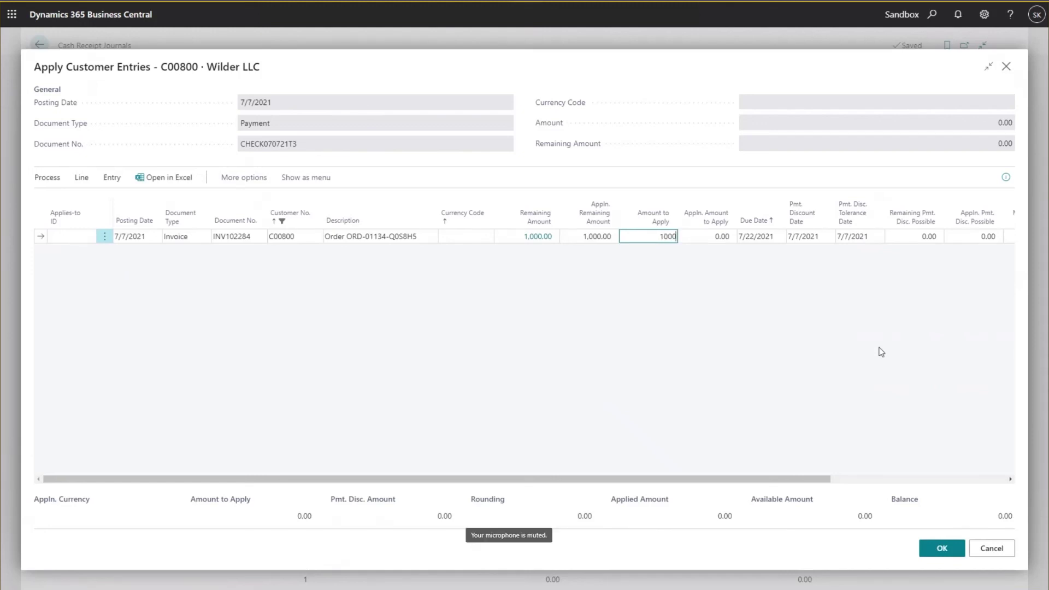
{"action": "key", "text": "Tab"}
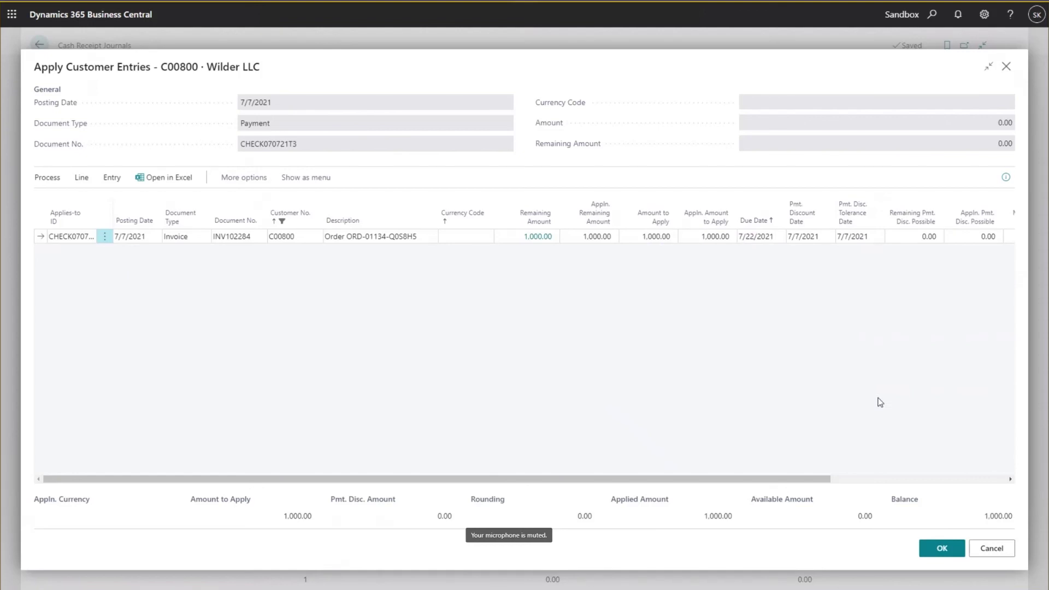
{"action": "left_click", "coordinate": [942, 549]}
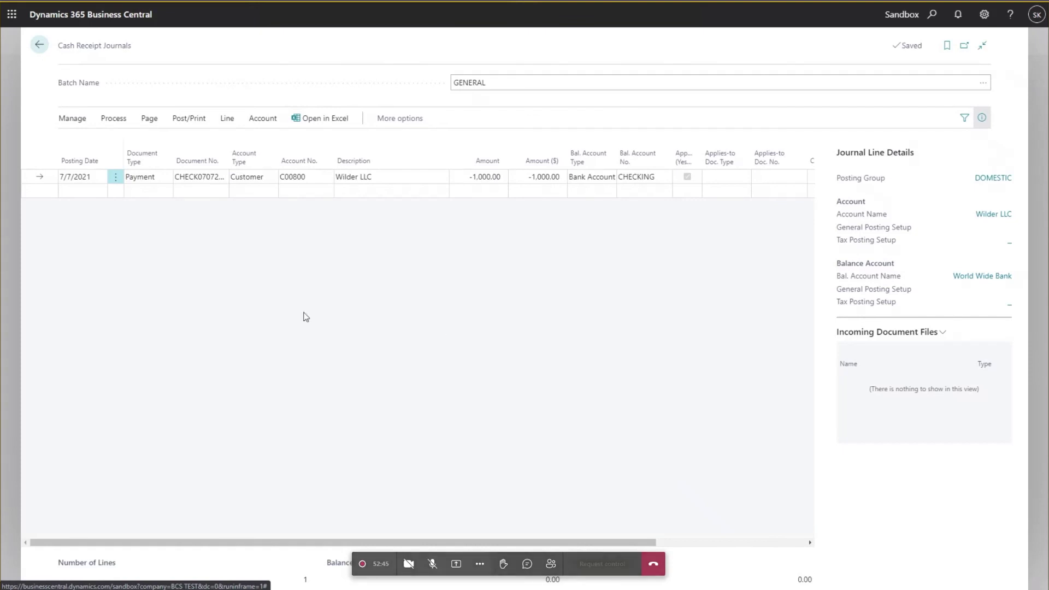
- Post the Wilder LLC payment line in the cash receipt journal and dismiss the posting message
{"action": "left_click", "coordinate": [191, 119]}
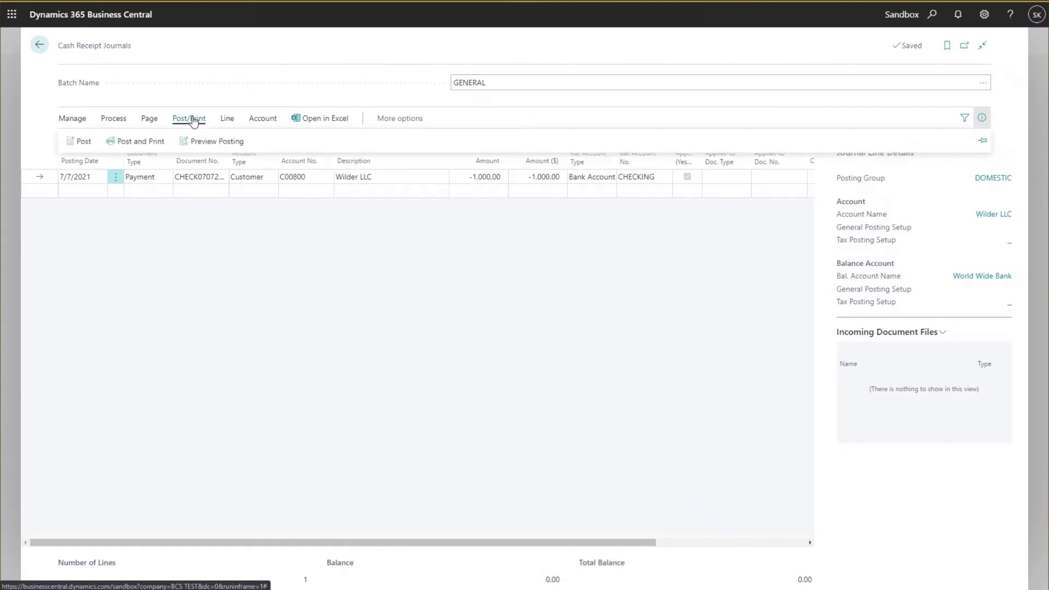
{"action": "left_click", "coordinate": [87, 146]}
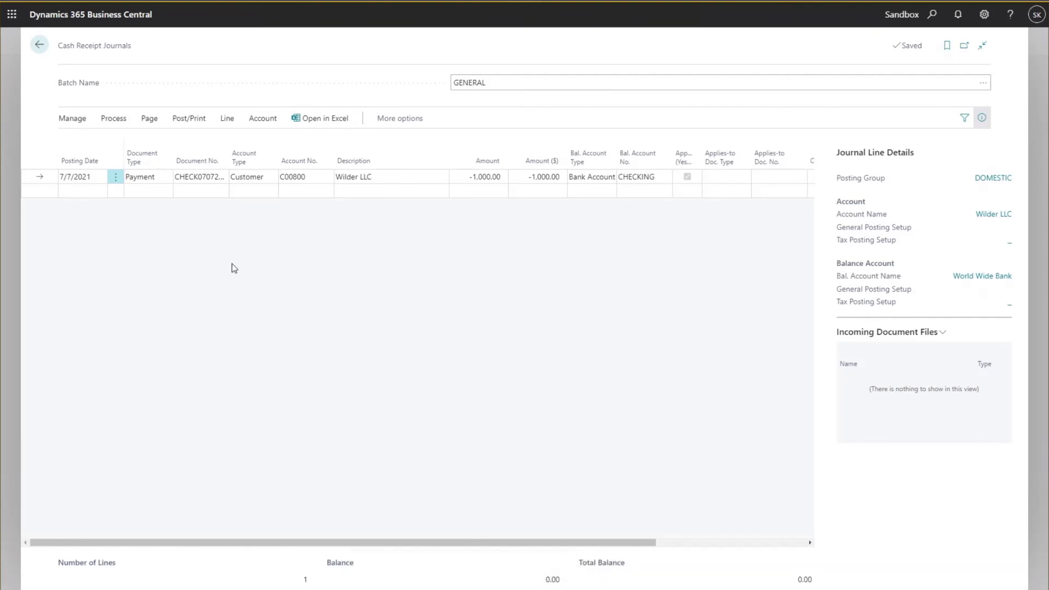
{"action": "left_click", "coordinate": [199, 121]}
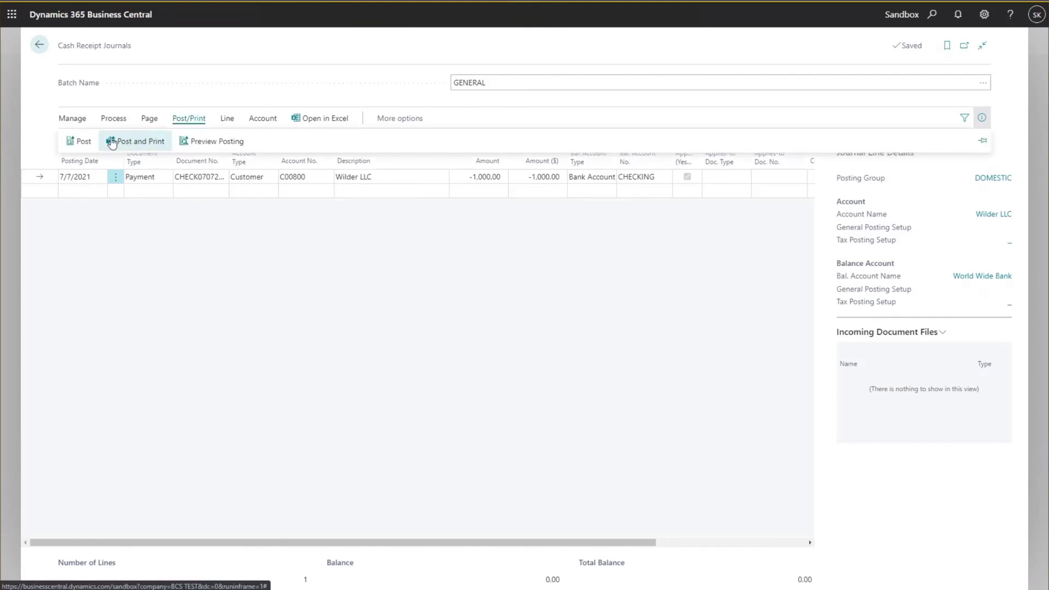
{"action": "left_click", "coordinate": [83, 143]}
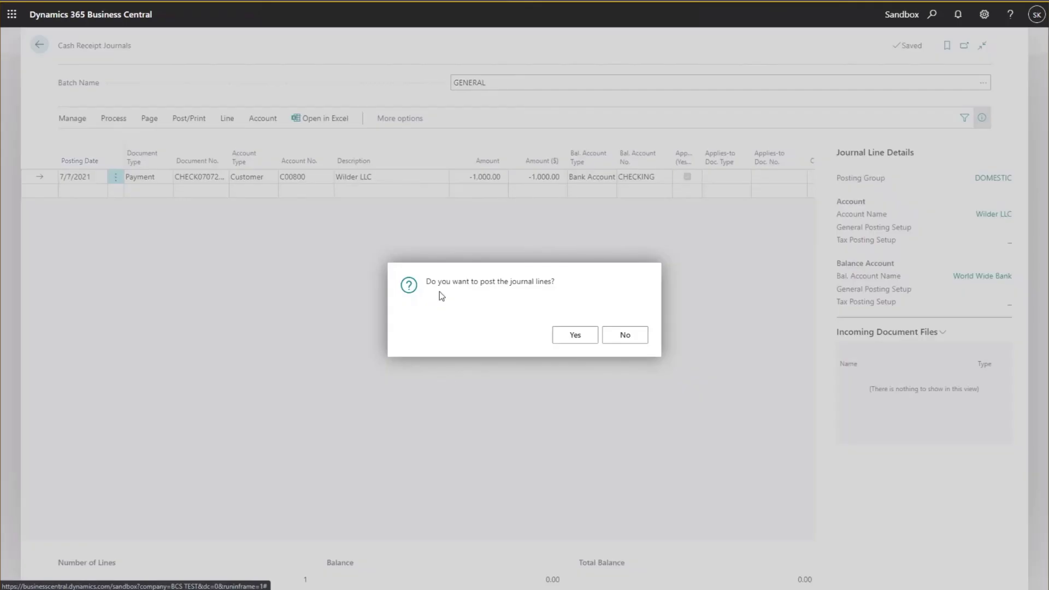
{"action": "left_click", "coordinate": [574, 339]}
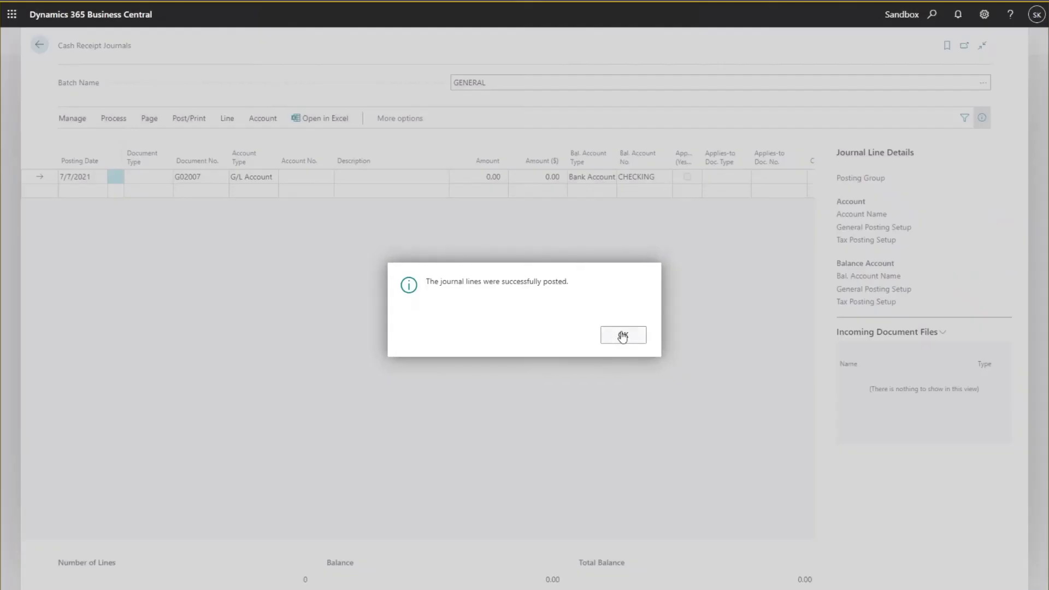
{"action": "left_click", "coordinate": [610, 336]}
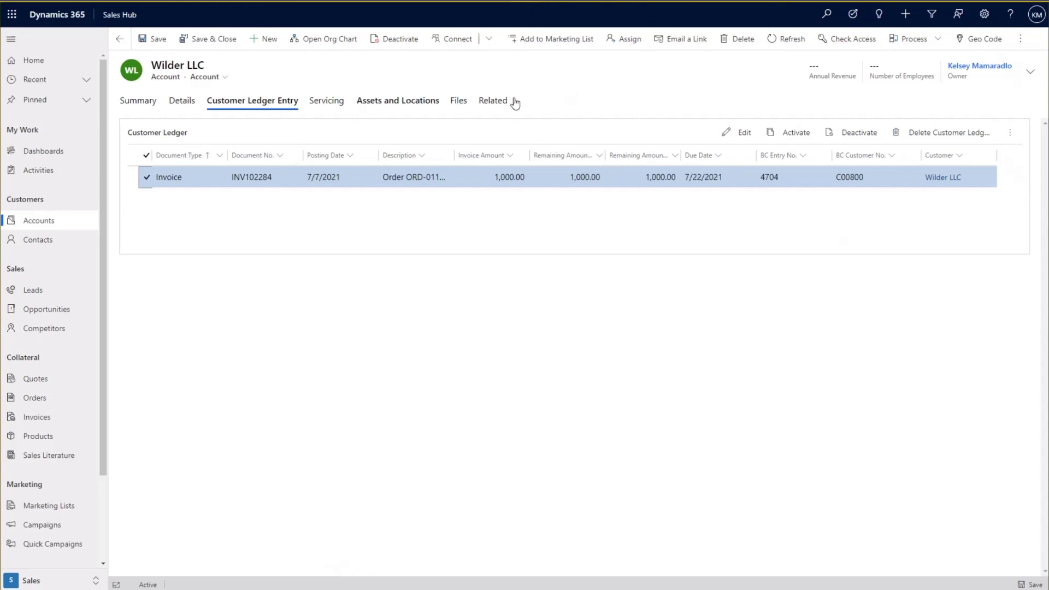
- In the Sales Hub, deselect the invoice entry in Wilder LLC's customer ledger and refresh the ledger list
{"action": "left_click", "coordinate": [1011, 134]}
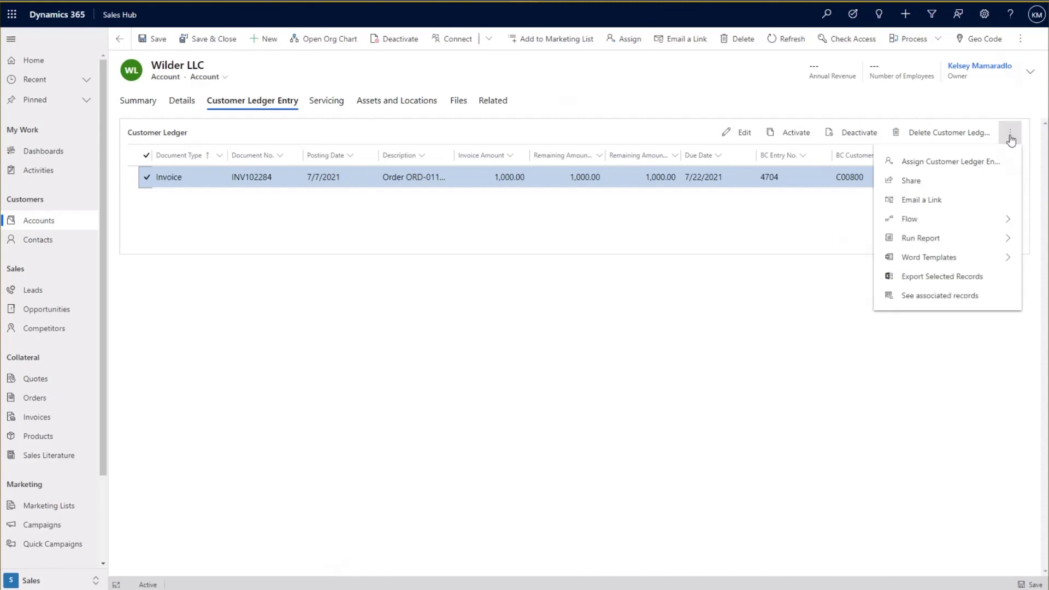
{"action": "left_click", "coordinate": [1010, 136]}
{"action": "left_click", "coordinate": [145, 178]}
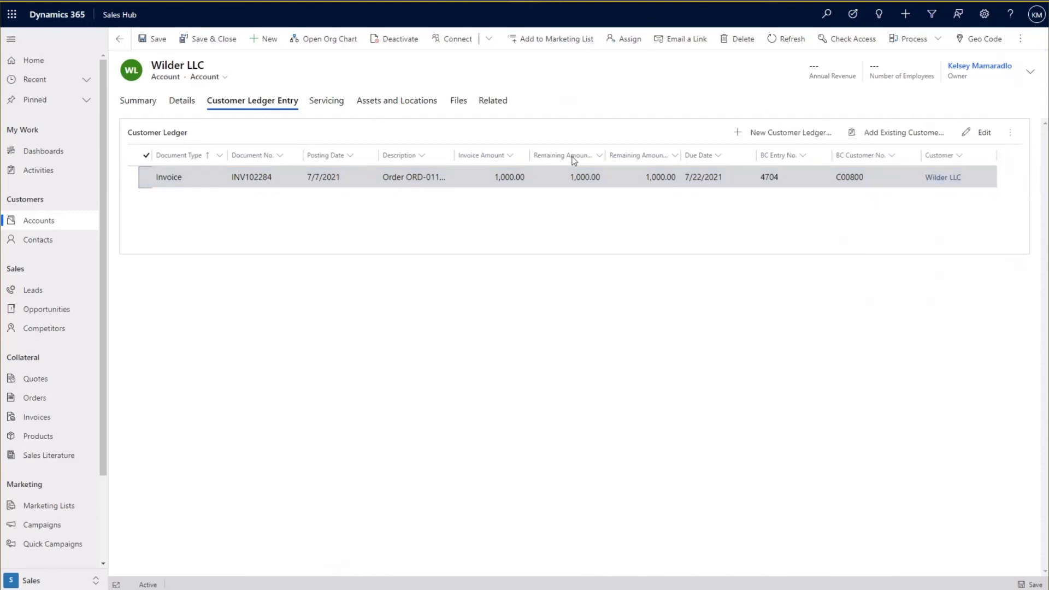
{"action": "left_click", "coordinate": [969, 135]}
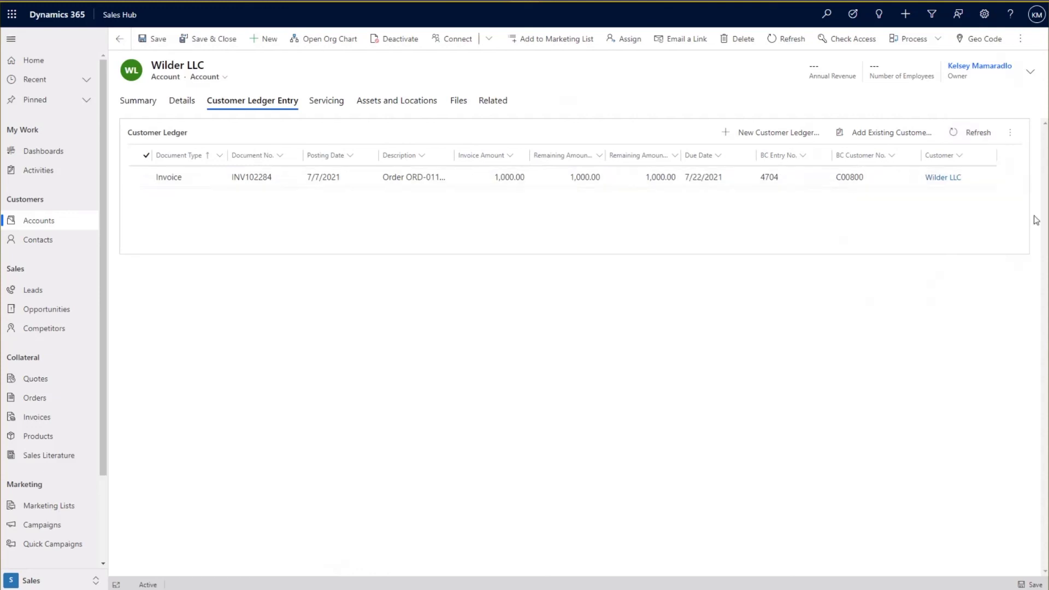
{"action": "left_click", "coordinate": [965, 141]}
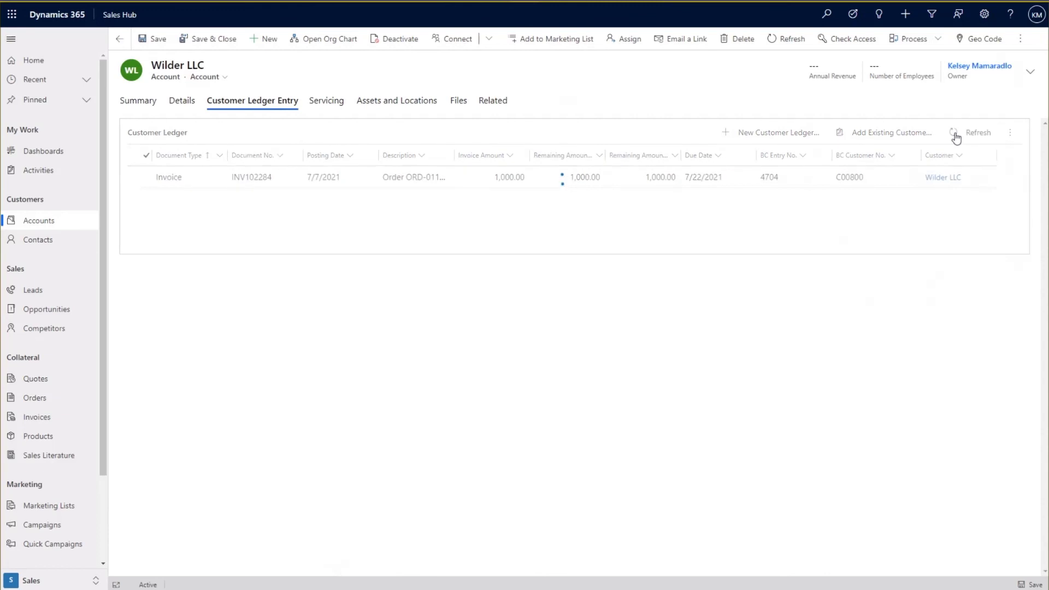